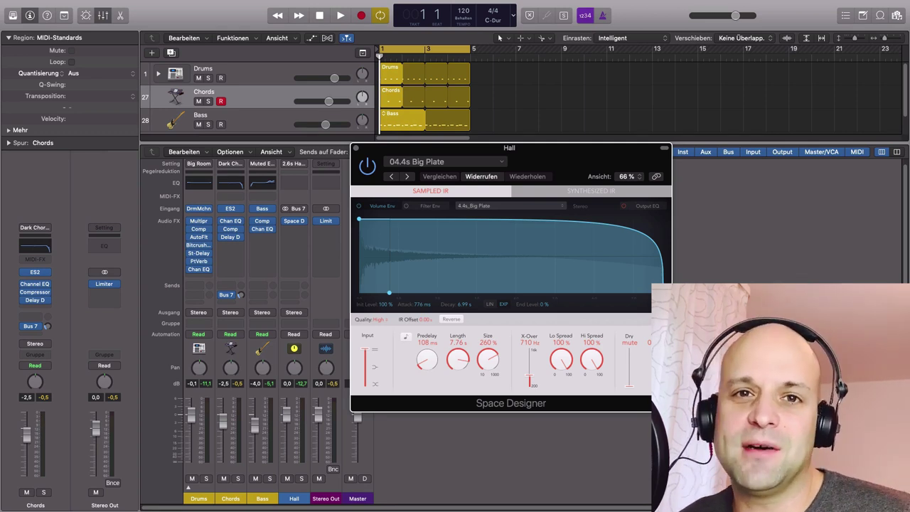
Select the Chords channel and the Hall aux channel in the mixer, and slightly adjust the Hall reverb's wet level
{"action": "left_click", "coordinate": [235, 500]}
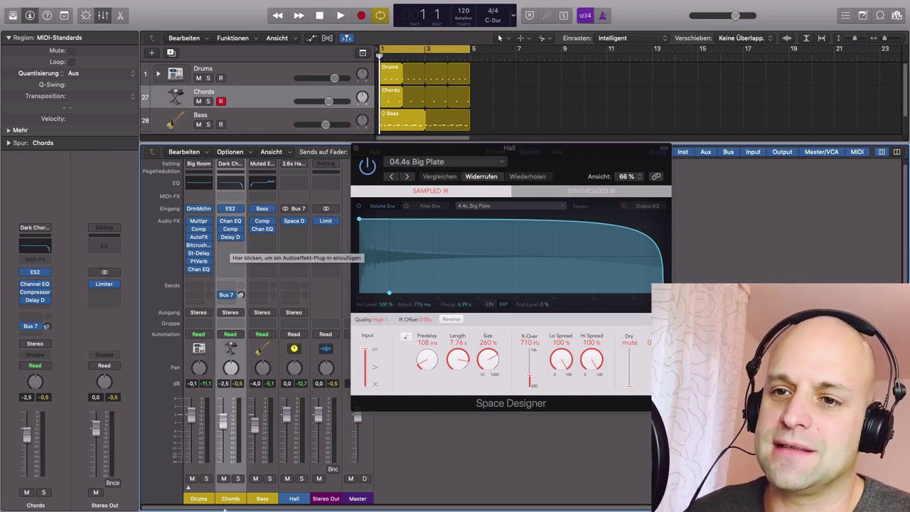
{"action": "left_click", "coordinate": [293, 500]}
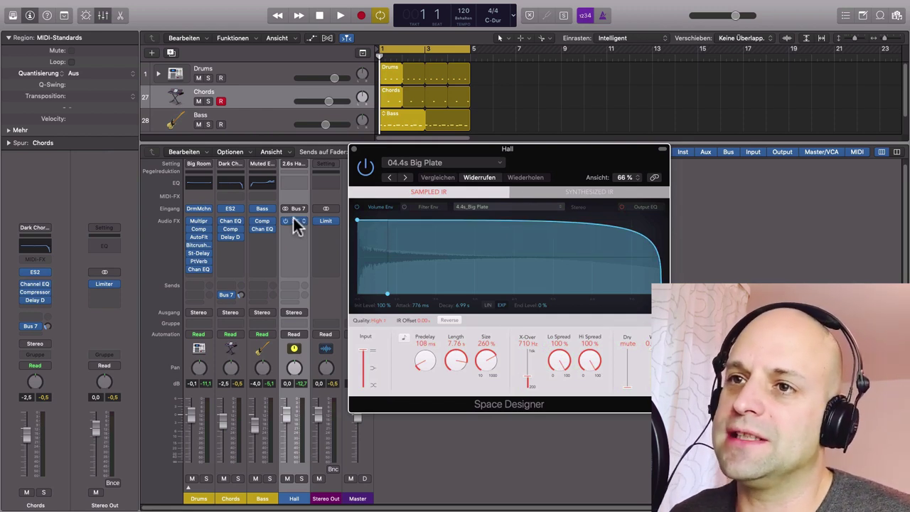
{"action": "left_click", "coordinate": [294, 498]}
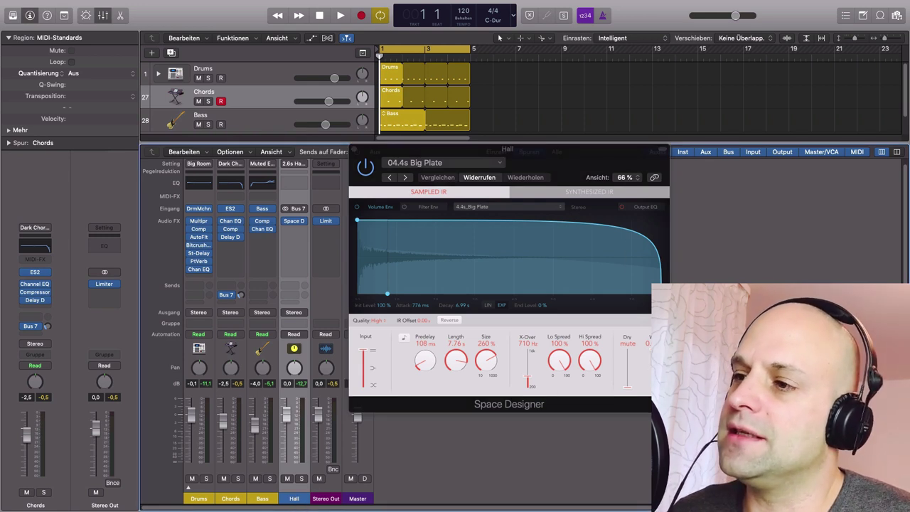
{"action": "mouse_move", "coordinate": [655, 350]}
{"action": "left_mouse_down"}
{"action": "mouse_move", "coordinate": [654, 364]}
{"action": "mouse_move", "coordinate": [654, 352]}
{"action": "left_mouse_up"}
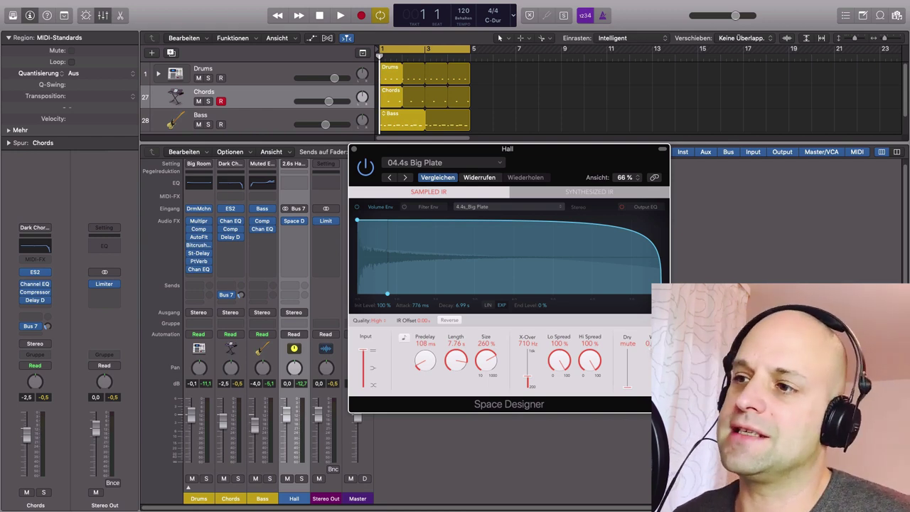
{"action": "left_click_drag", "start_coordinate": [655, 351], "coordinate": [655, 352]}
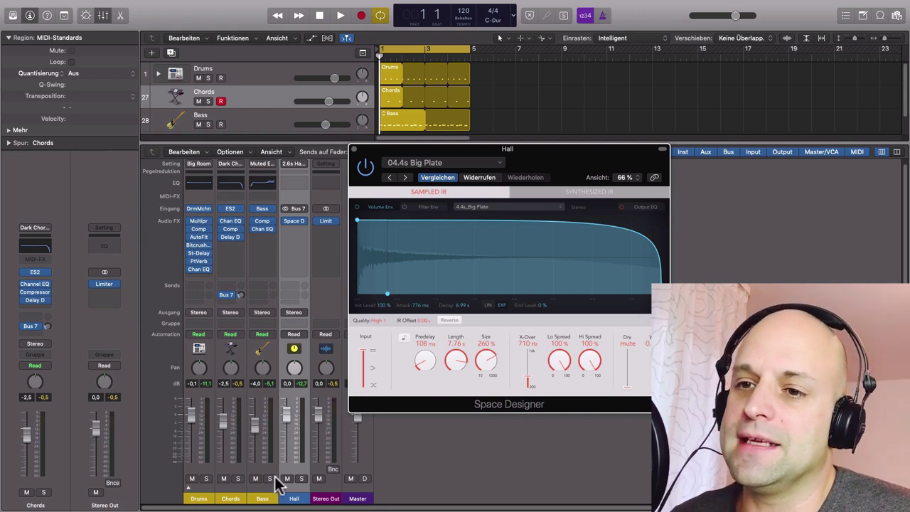
Select the Chords channel and, during playback, raise and lower its Bus 7 send level to compare reverb amounts
{"action": "left_click", "coordinate": [230, 499]}
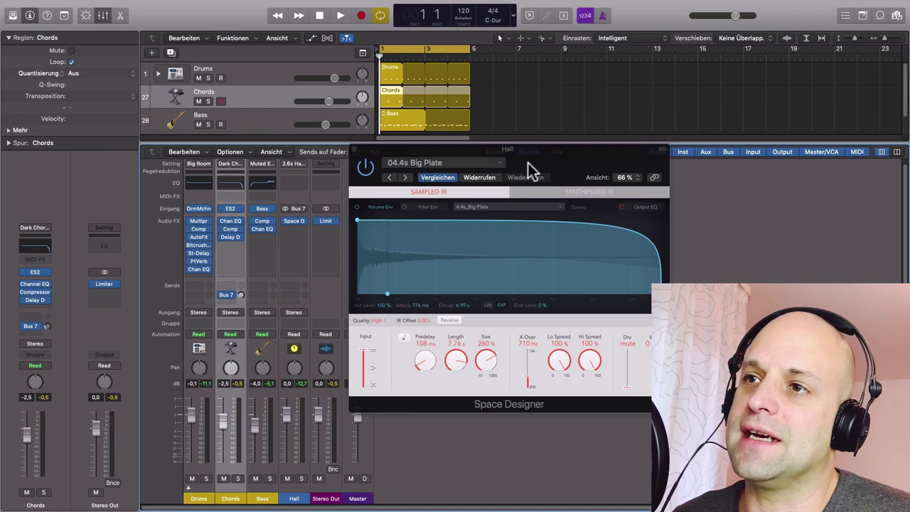
{"action": "mouse_move", "coordinate": [528, 163]}
{"action": "left_mouse_down"}
{"action": "mouse_move", "coordinate": [548, 176]}
{"action": "mouse_move", "coordinate": [526, 173]}
{"action": "left_mouse_up"}
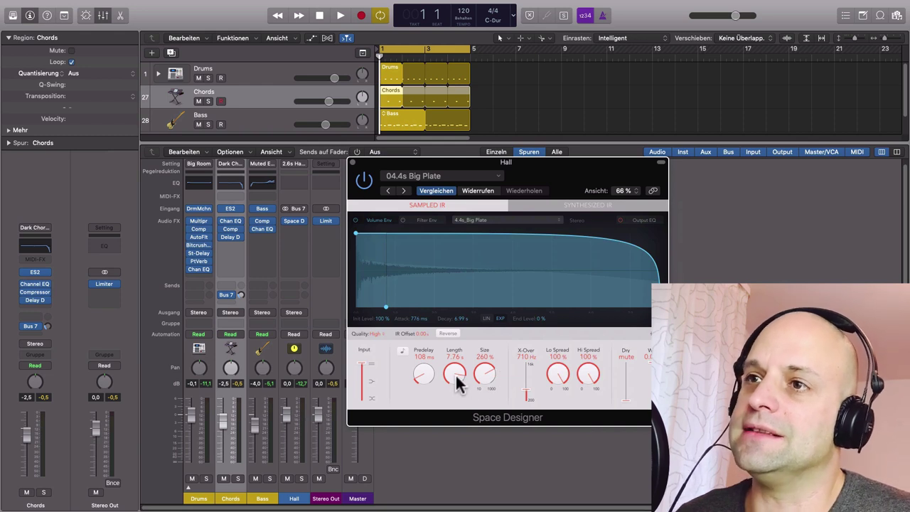
{"action": "left_click", "coordinate": [241, 296]}
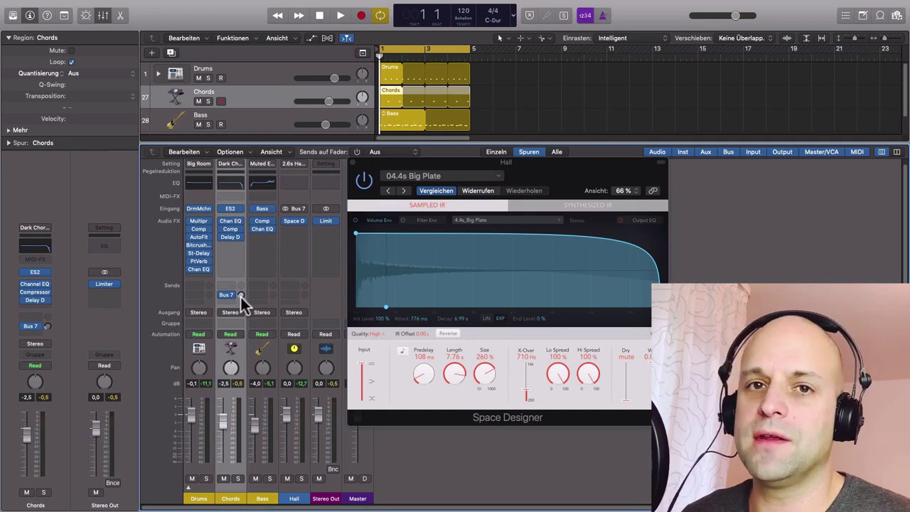
{"action": "key", "text": "space"}
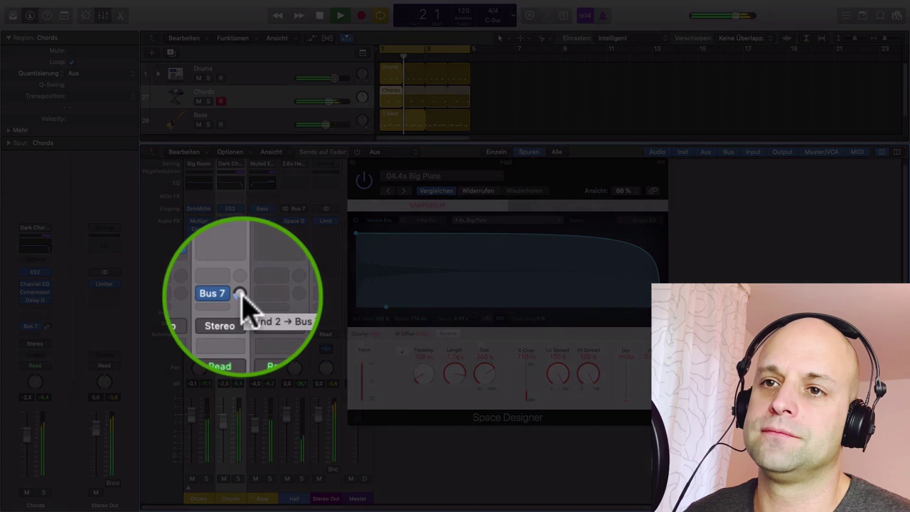
{"action": "left_click_drag", "start_coordinate": [242, 295], "coordinate": [237, 267]}
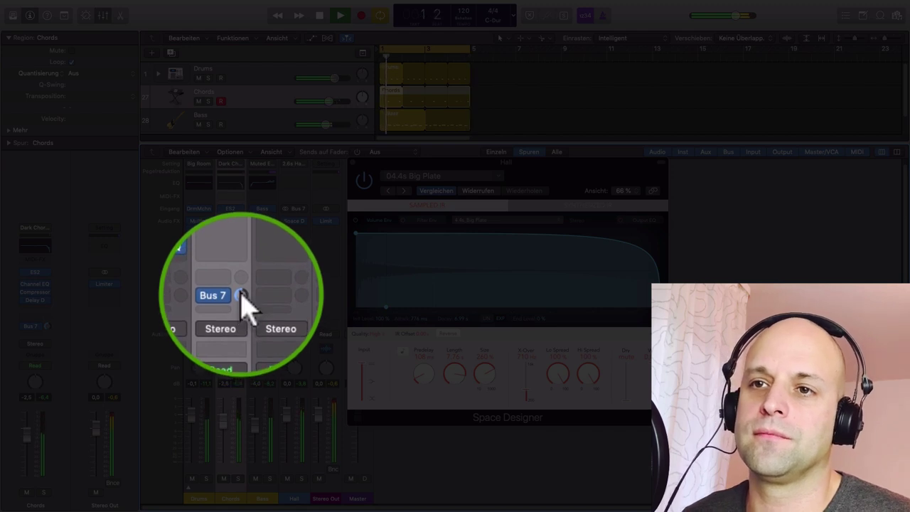
{"action": "left_click_drag", "start_coordinate": [242, 299], "coordinate": [240, 335]}
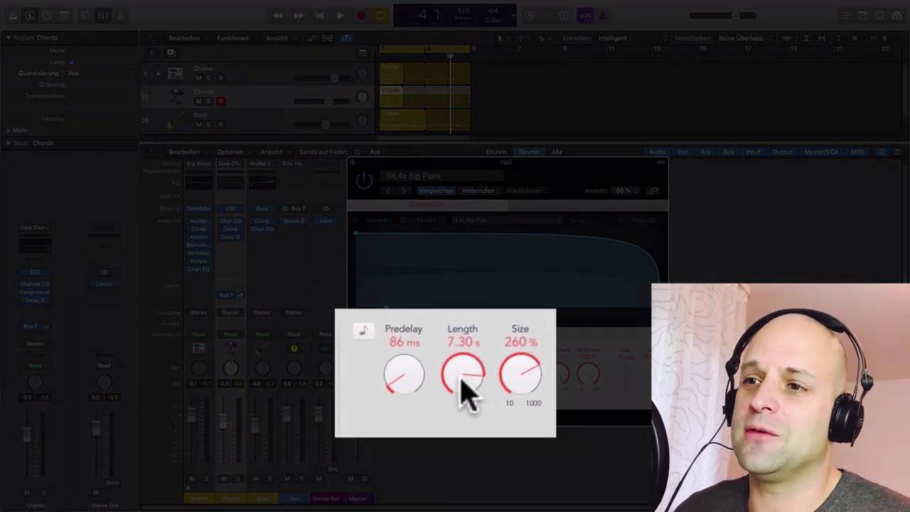
Switch from the web reverb calculator back to Logic Pro and set the Hall reverb's predelay to 15 ms and length to 1.03 s
{"action": "left_click_drag", "start_coordinate": [392, 382], "coordinate": [398, 388]}
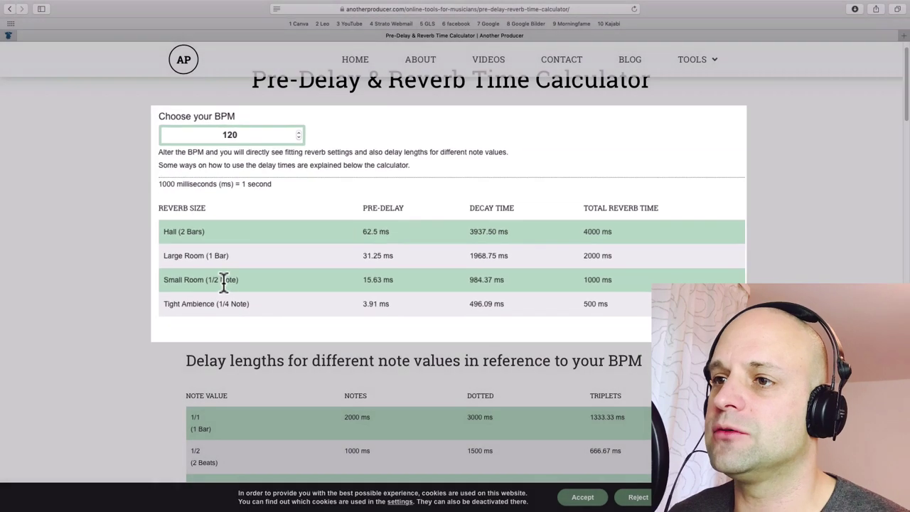
{"action": "key", "text": "ctrl+Left"}
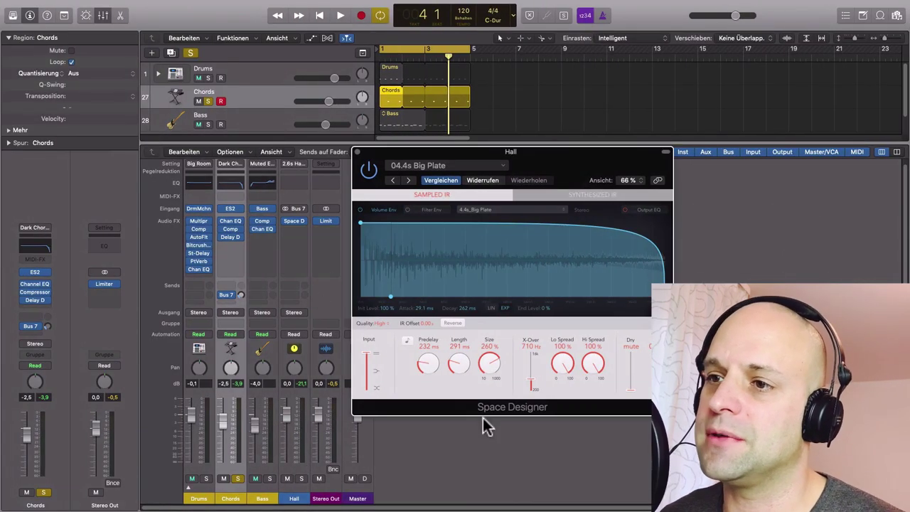
{"action": "left_click_drag", "start_coordinate": [460, 372], "coordinate": [426, 400]}
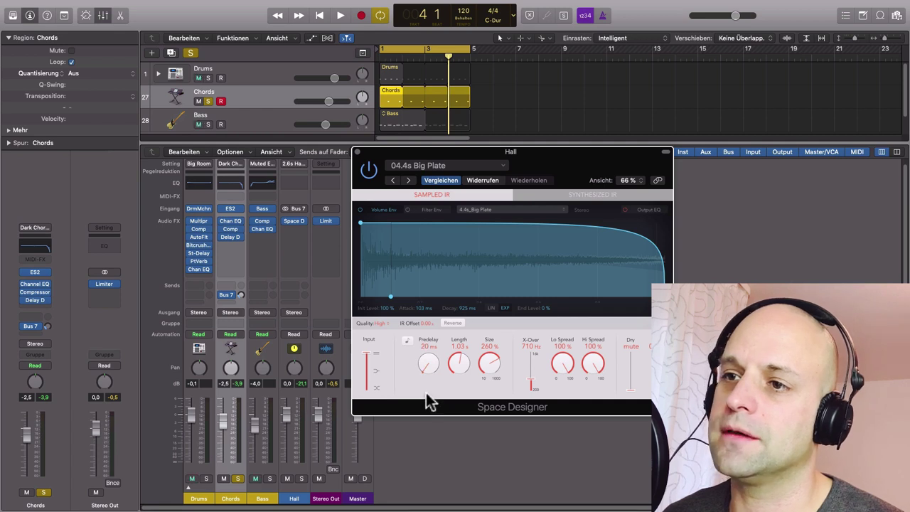
{"action": "left_click", "coordinate": [430, 459]}
Audition the reverb in the full mix and with the Chords track soloed
{"action": "key", "text": "space"}
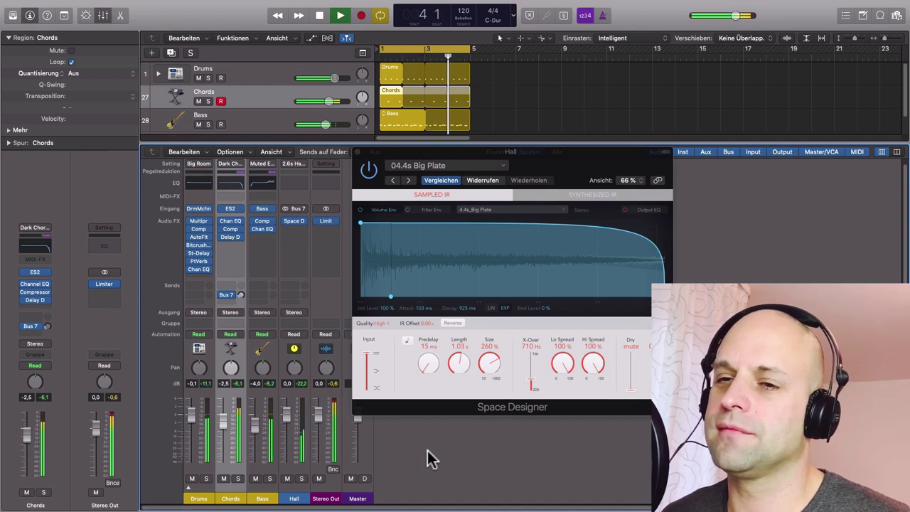
{"action": "key", "text": "space"}
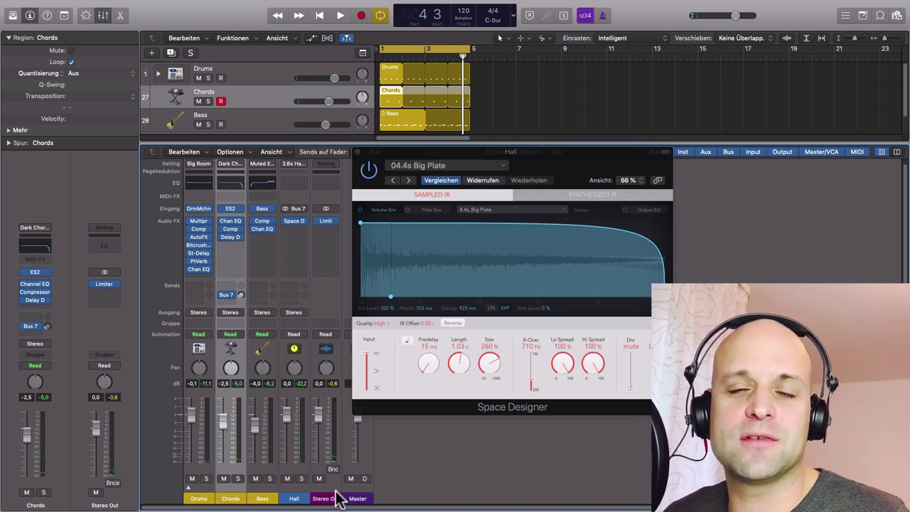
{"action": "left_click", "coordinate": [238, 479]}
{"action": "key", "text": "space"}
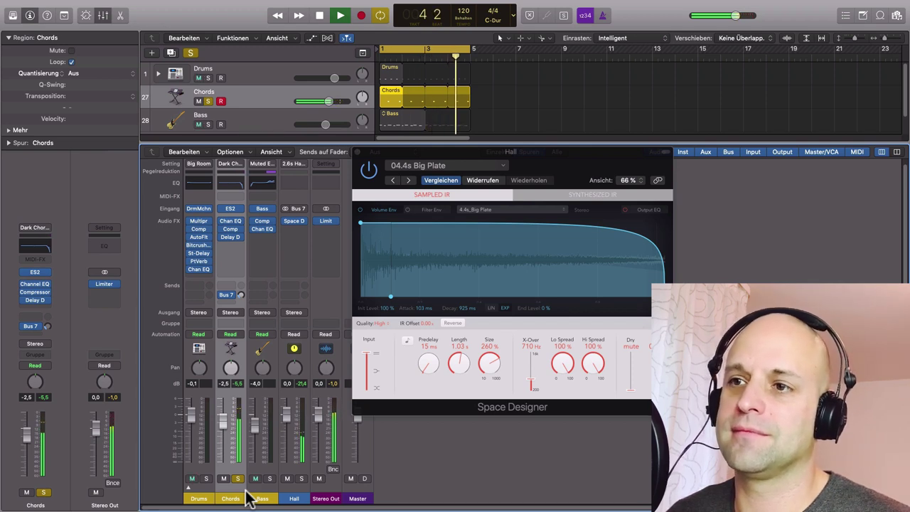
{"action": "key", "text": "space"}
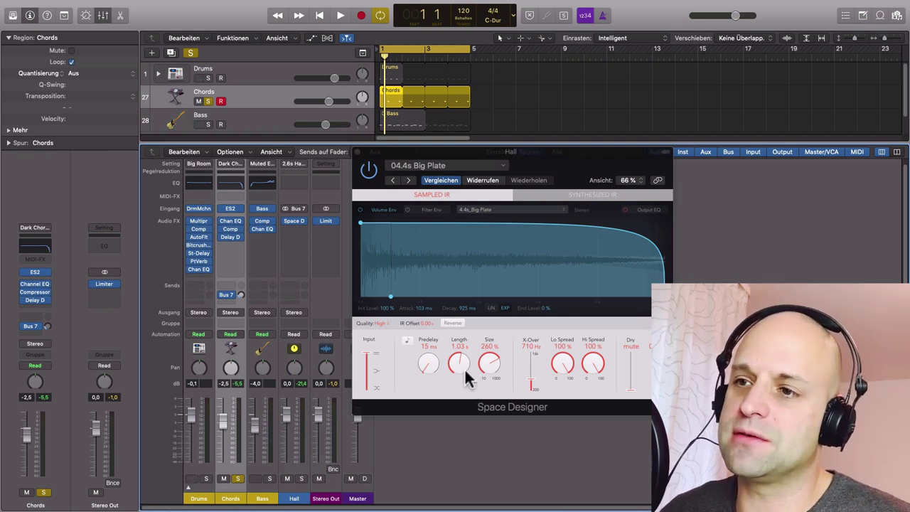
Play the soloed Chords with the Hall reverb length raised to 11.4 s, stop playback, and set the length to 1.14 s
{"action": "key", "text": "space"}
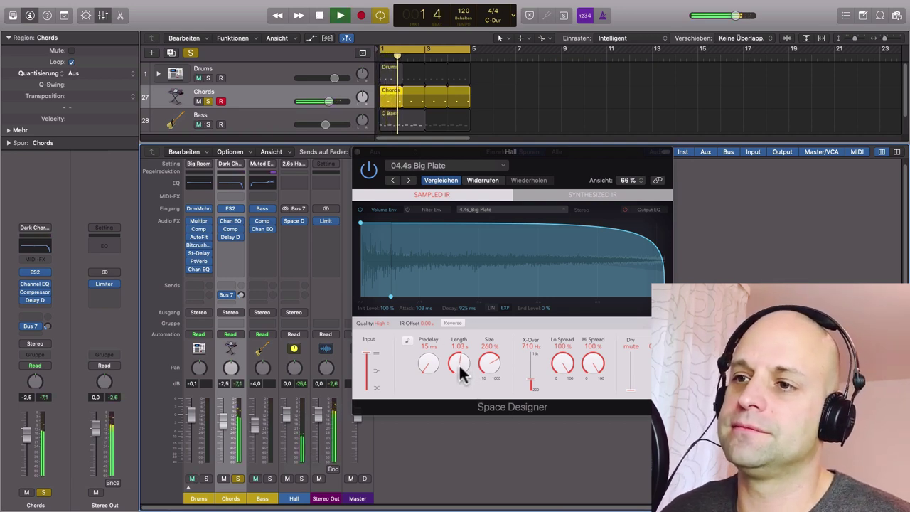
{"action": "left_click_drag", "start_coordinate": [460, 370], "coordinate": [433, 297]}
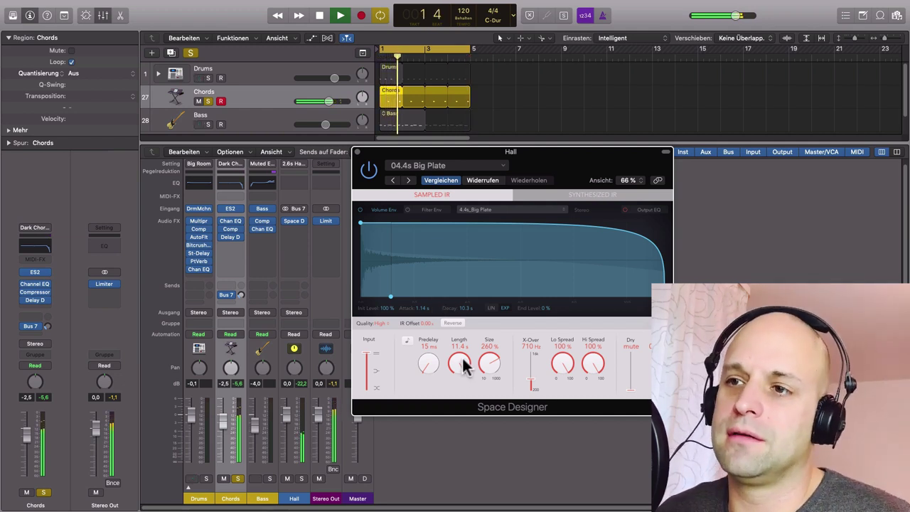
{"action": "key", "text": "space"}
{"action": "left_click_drag", "start_coordinate": [462, 363], "coordinate": [461, 421]}
{"action": "left_click_drag", "start_coordinate": [457, 362], "coordinate": [457, 367]}
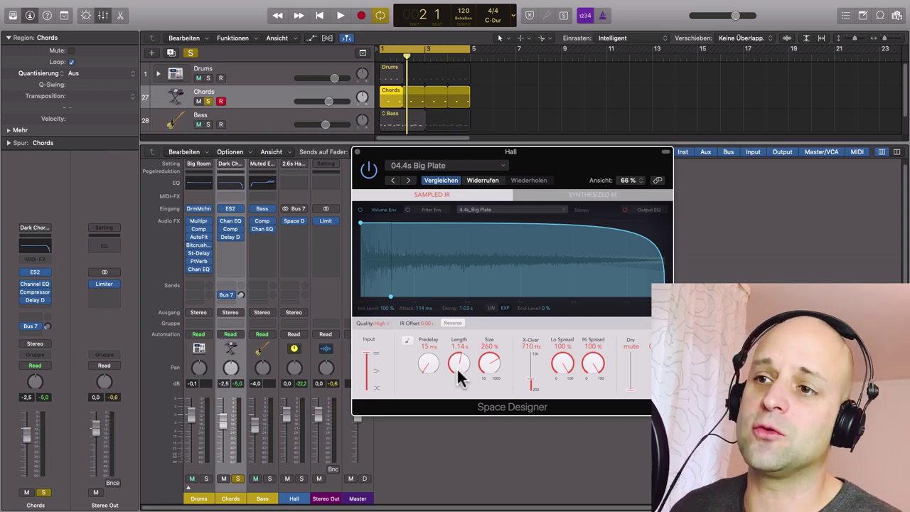
Leave Logic Pro and open the macOS Calculator
{"action": "key", "text": "ctrl+Right"}
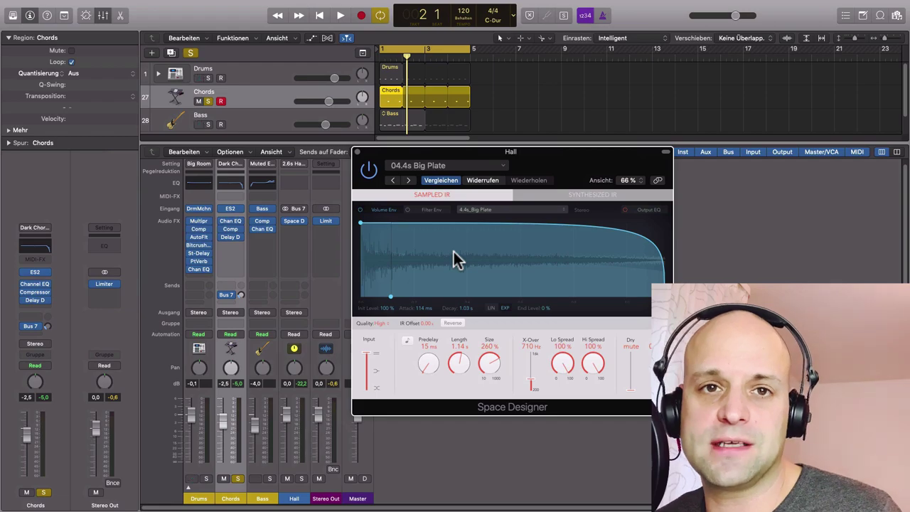
{"action": "mouse_move", "coordinate": [430, 6]}
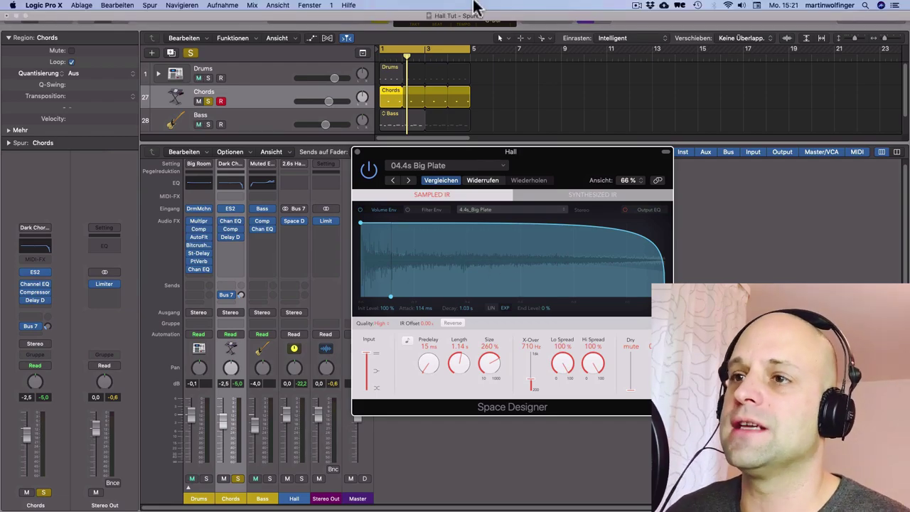
{"action": "key", "text": "F4"}
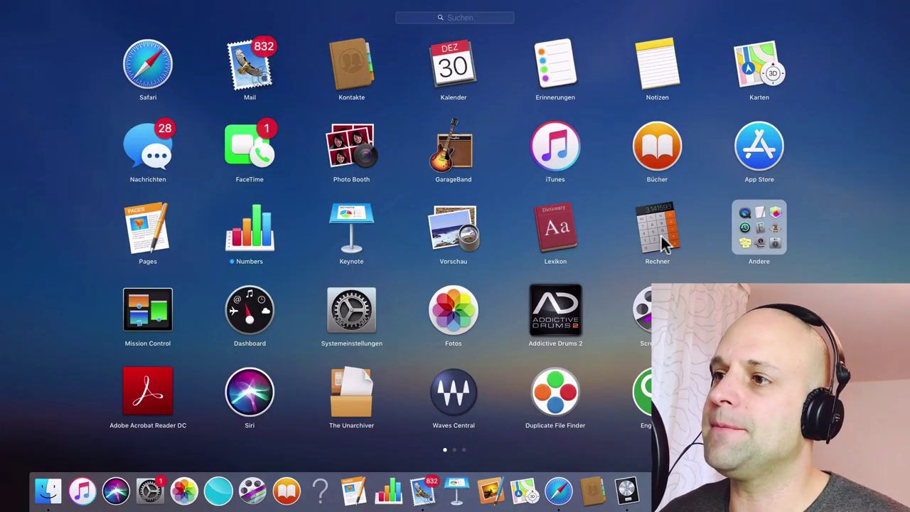
{"action": "left_click", "coordinate": [662, 237]}
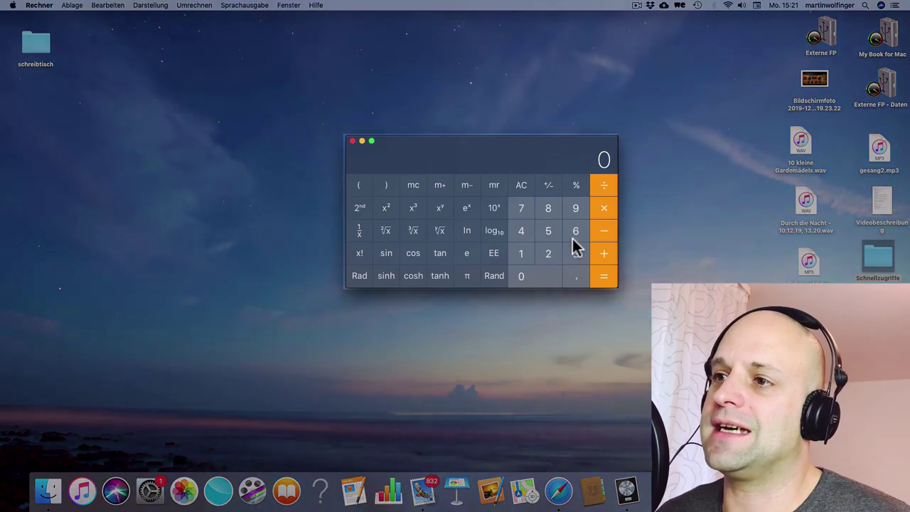
Calculate 60000 divided by the song tempo of 120
{"action": "left_click", "coordinate": [573, 237]}
{"action": "left_click", "coordinate": [520, 276]}
{"action": "left_click", "coordinate": [520, 277]}
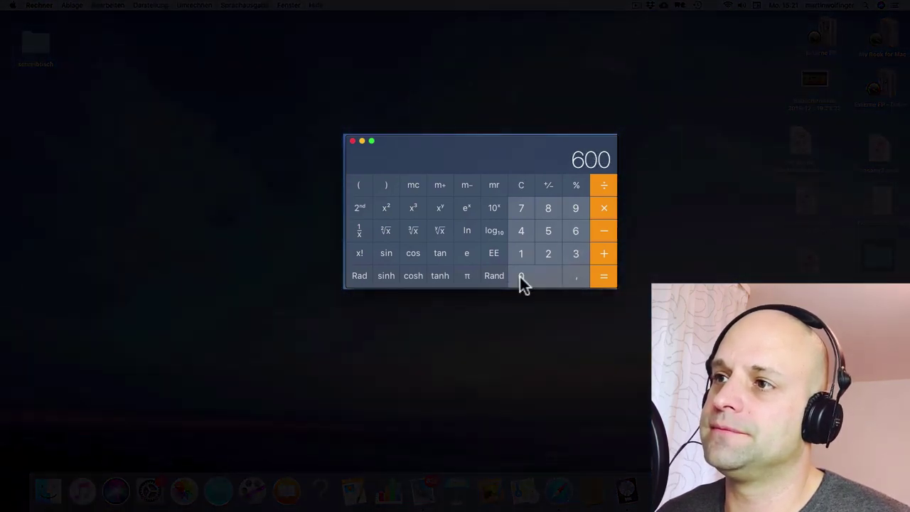
{"action": "left_click", "coordinate": [520, 277]}
{"action": "left_click", "coordinate": [520, 277]}
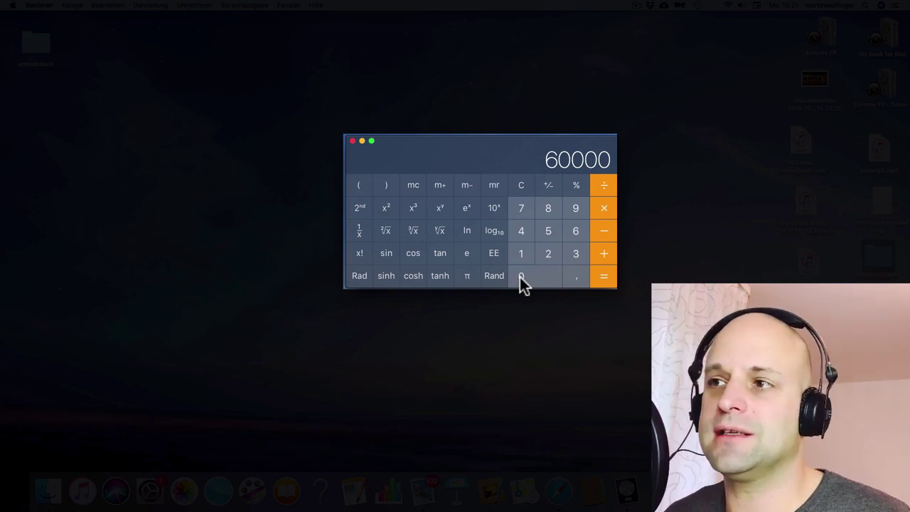
{"action": "left_click", "coordinate": [604, 185]}
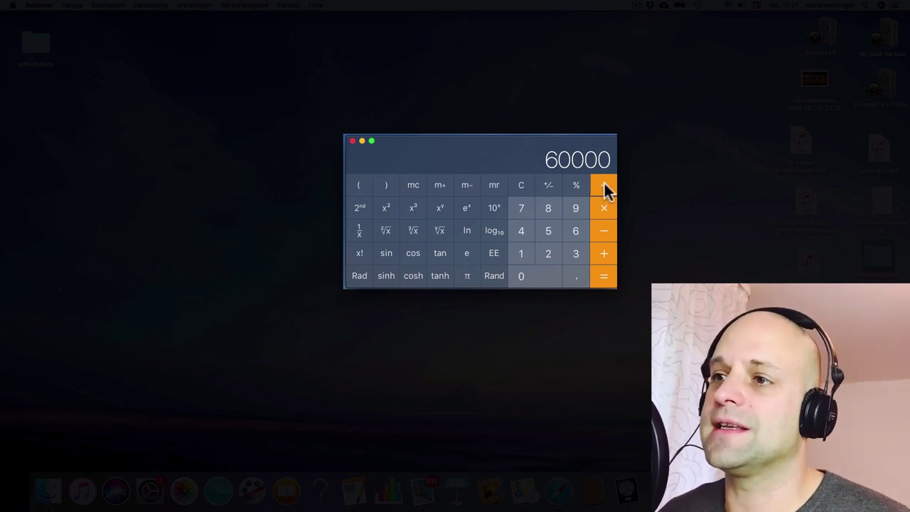
{"action": "left_click", "coordinate": [524, 256]}
{"action": "left_click", "coordinate": [545, 256]}
{"action": "left_click", "coordinate": [541, 281]}
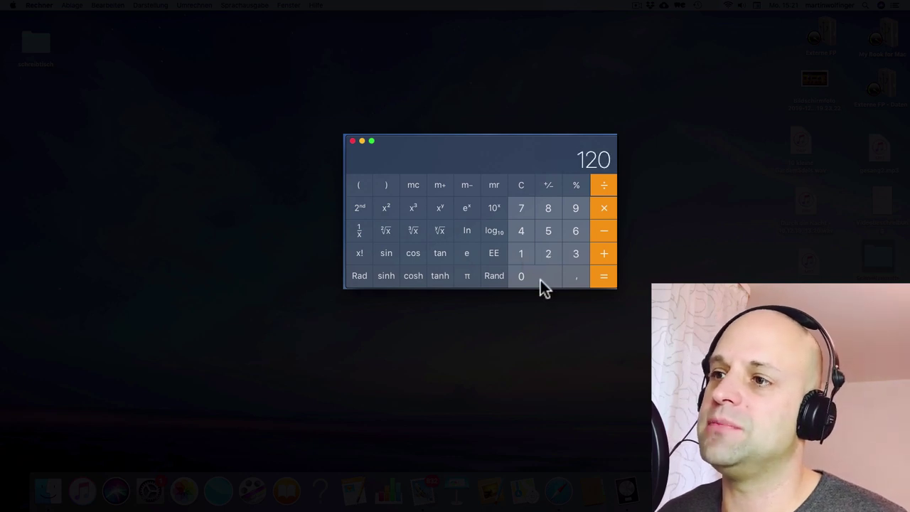
{"action": "left_click", "coordinate": [609, 276]}
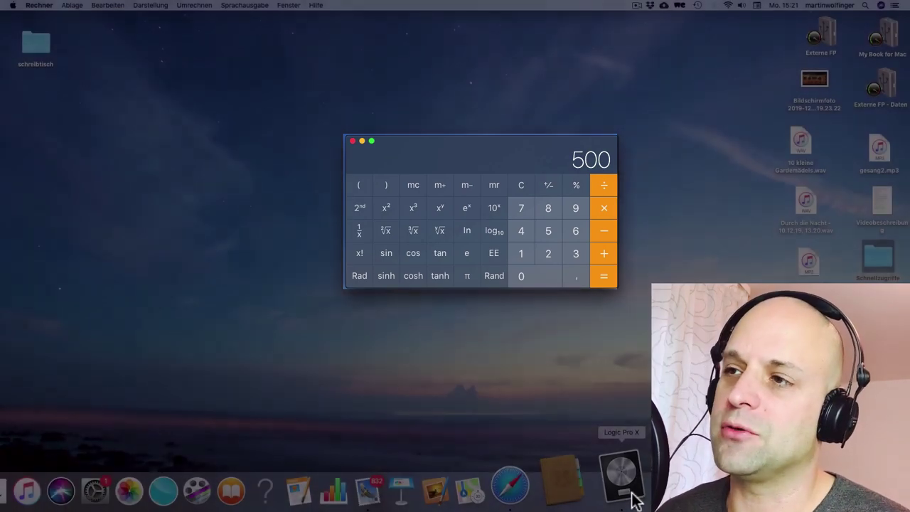
Return to Logic Pro, unsolo the Chords track, and audition the full mix with the reverb
{"action": "left_click", "coordinate": [627, 489]}
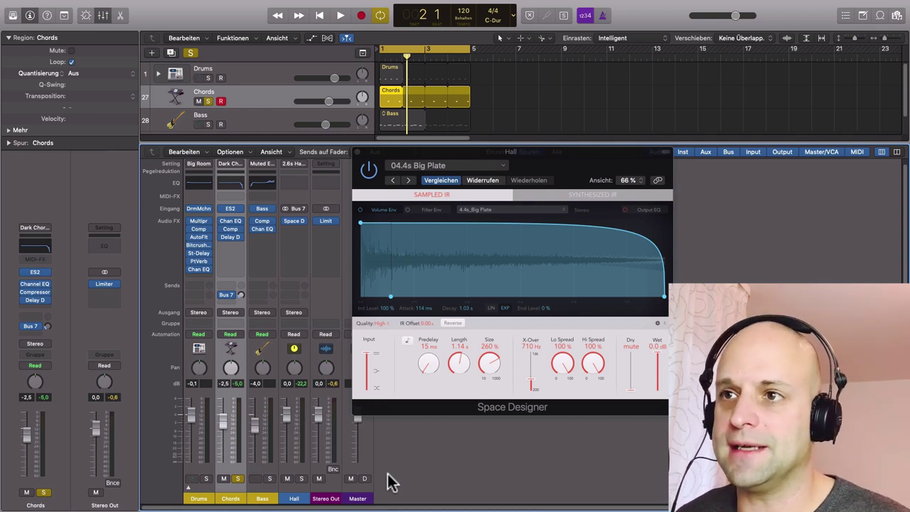
{"action": "left_click", "coordinate": [238, 480]}
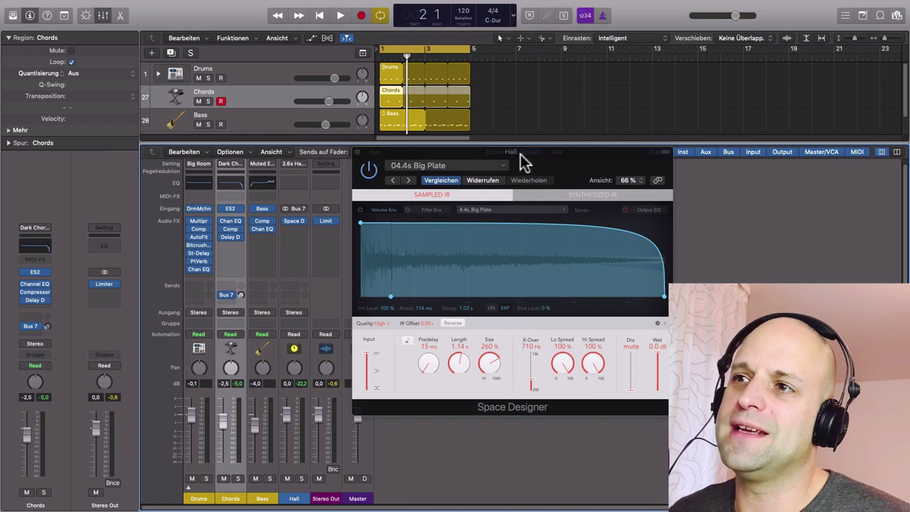
{"action": "left_click_drag", "start_coordinate": [523, 155], "coordinate": [570, 163]}
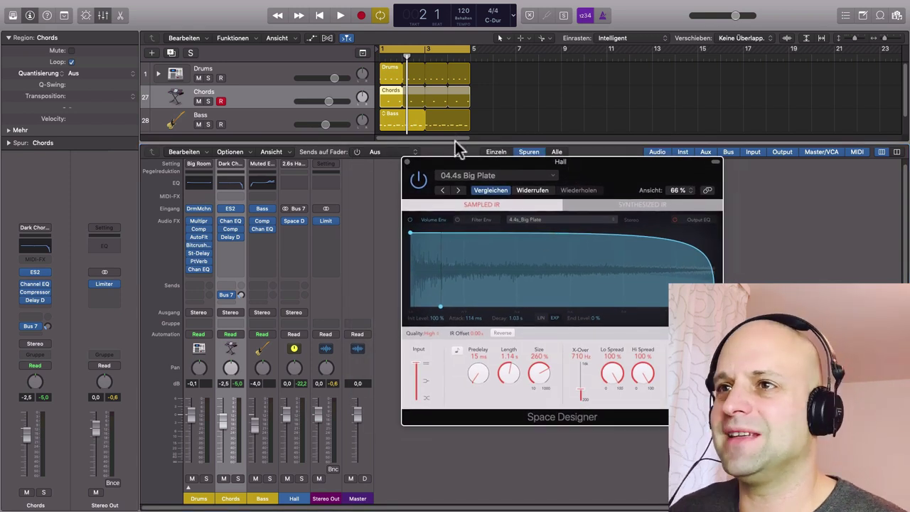
{"action": "key", "text": "space"}
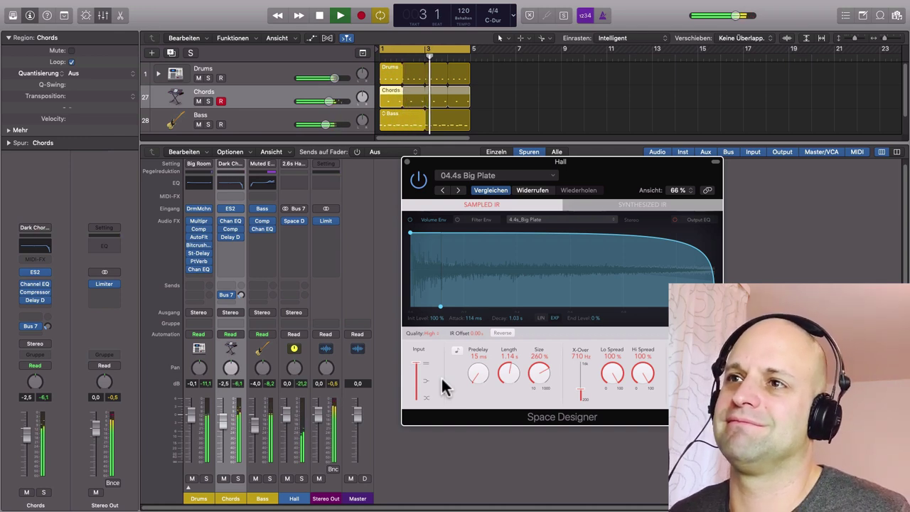
{"action": "key", "text": "space"}
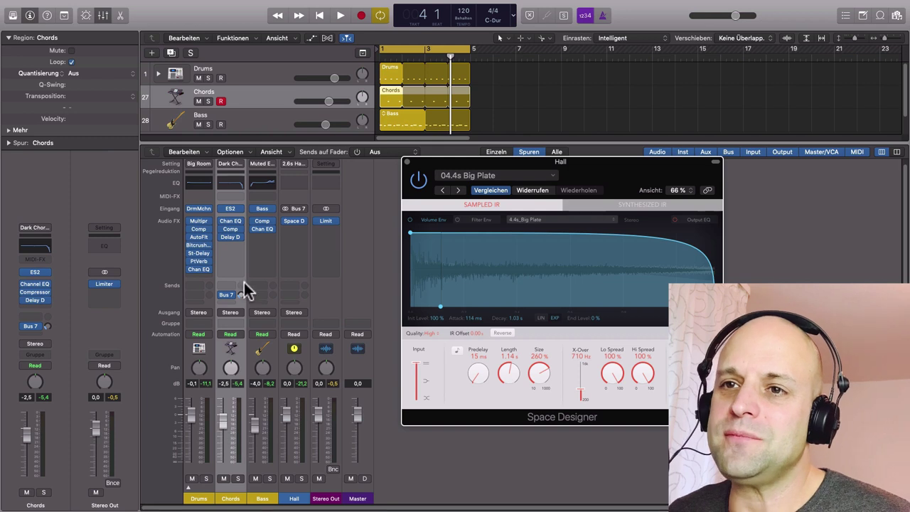
Check the Bus 7 send level on the Chords channel and select the Hall channel
{"action": "left_click_drag", "start_coordinate": [241, 294], "coordinate": [240, 299]}
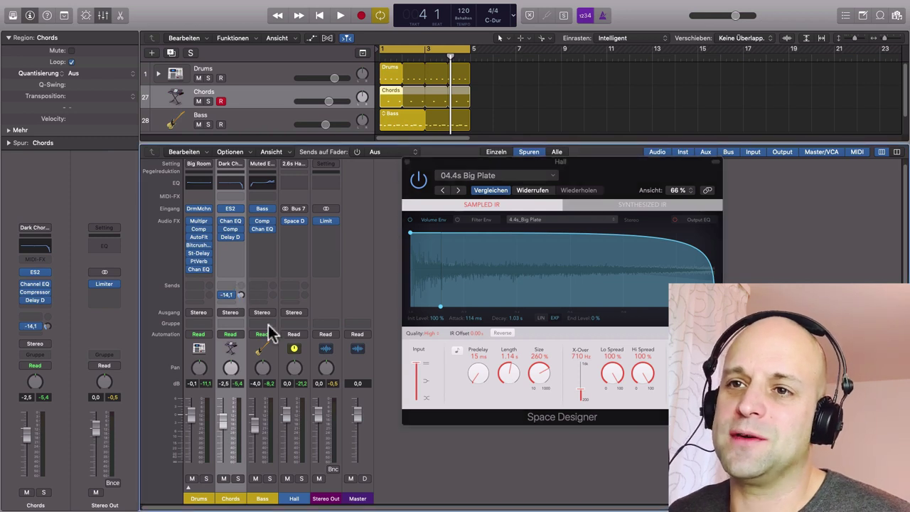
{"action": "left_click", "coordinate": [239, 295]}
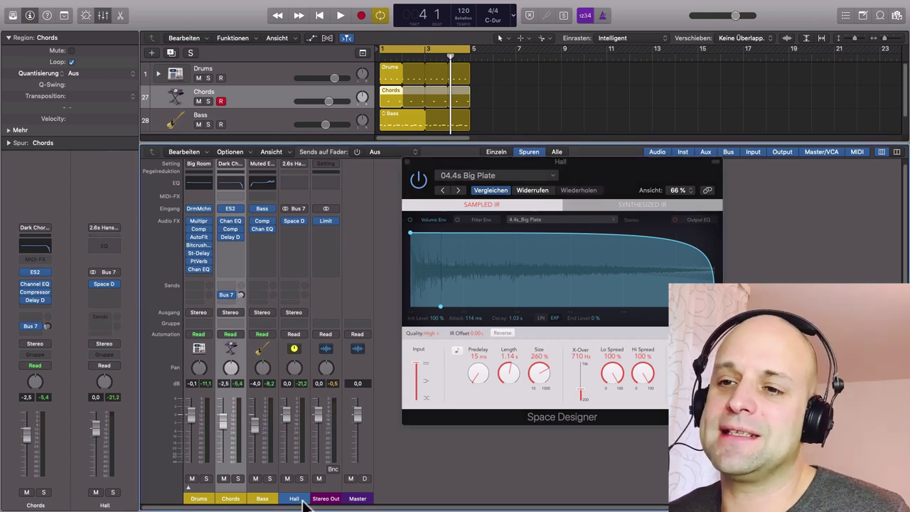
{"action": "left_click", "coordinate": [297, 499]}
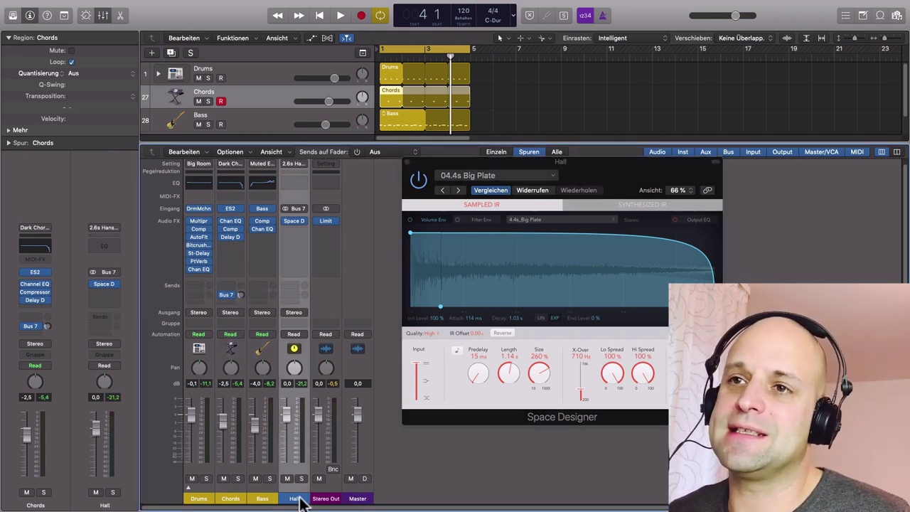
Insert a stereo Channel EQ before Space Designer on the Hall channel and move its window clear of the track list
{"action": "left_click", "coordinate": [294, 226]}
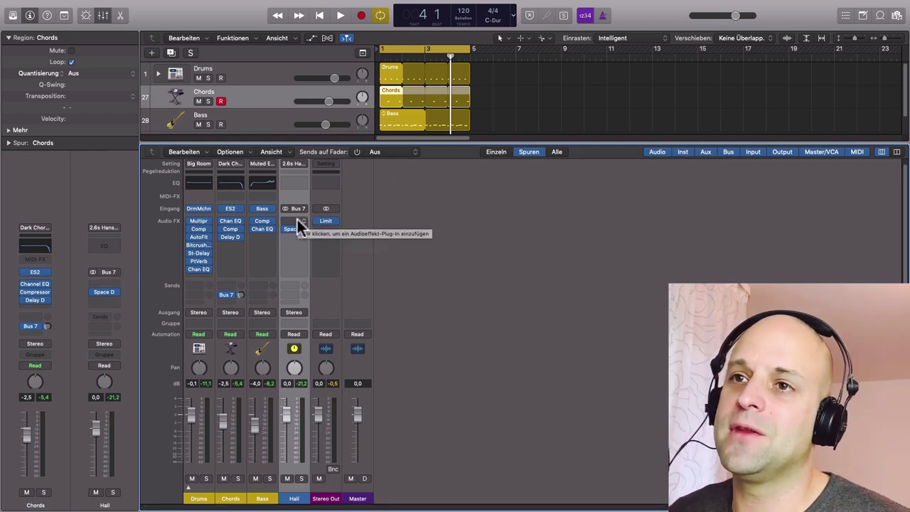
{"action": "left_click", "coordinate": [299, 225]}
{"action": "mouse_move", "coordinate": [299, 275]}
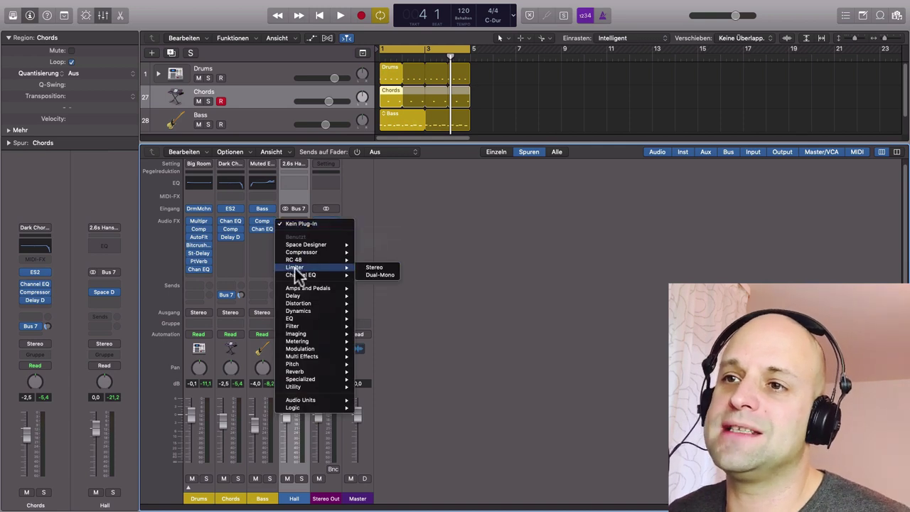
{"action": "left_click", "coordinate": [375, 276]}
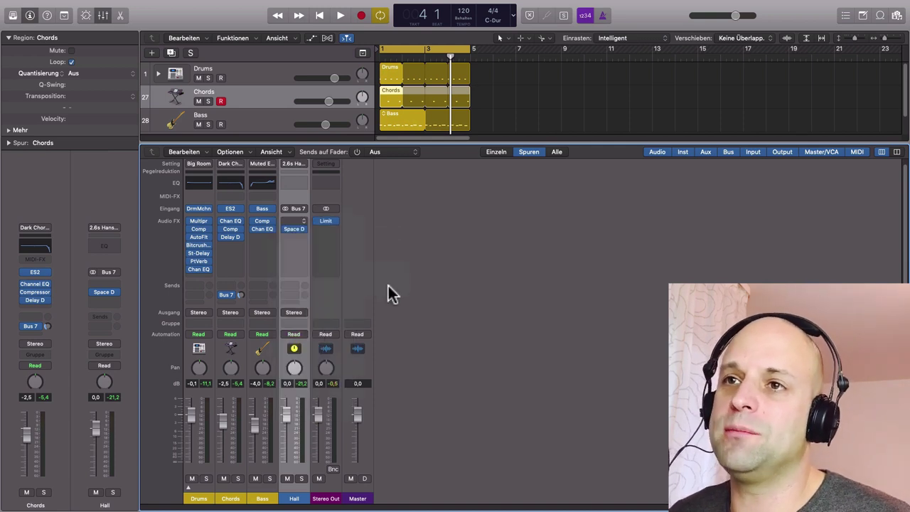
{"action": "left_click_drag", "start_coordinate": [356, 39], "coordinate": [557, 158]}
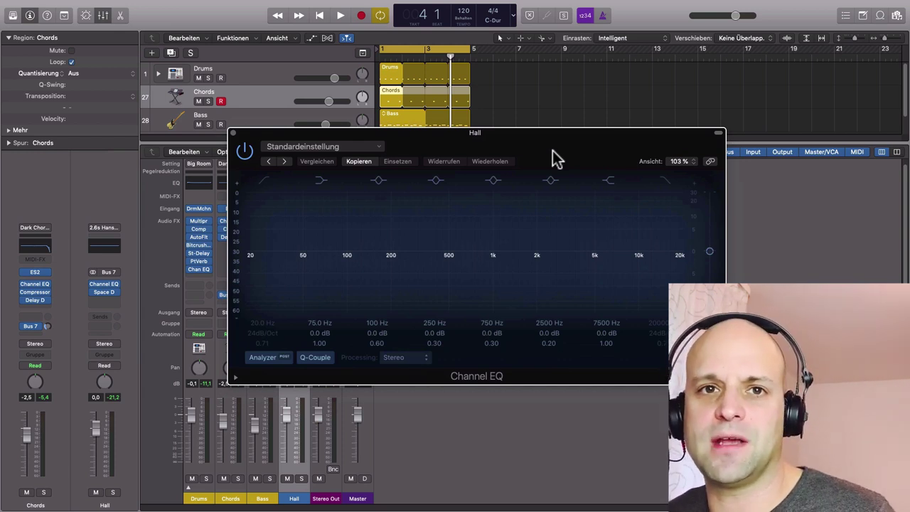
{"action": "left_click_drag", "start_coordinate": [554, 156], "coordinate": [635, 191]}
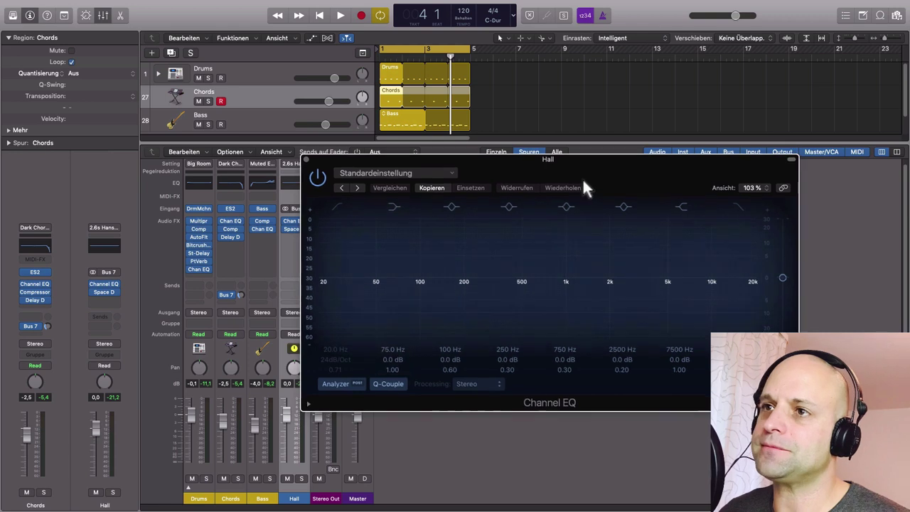
{"action": "left_click_drag", "start_coordinate": [585, 187], "coordinate": [562, 178]}
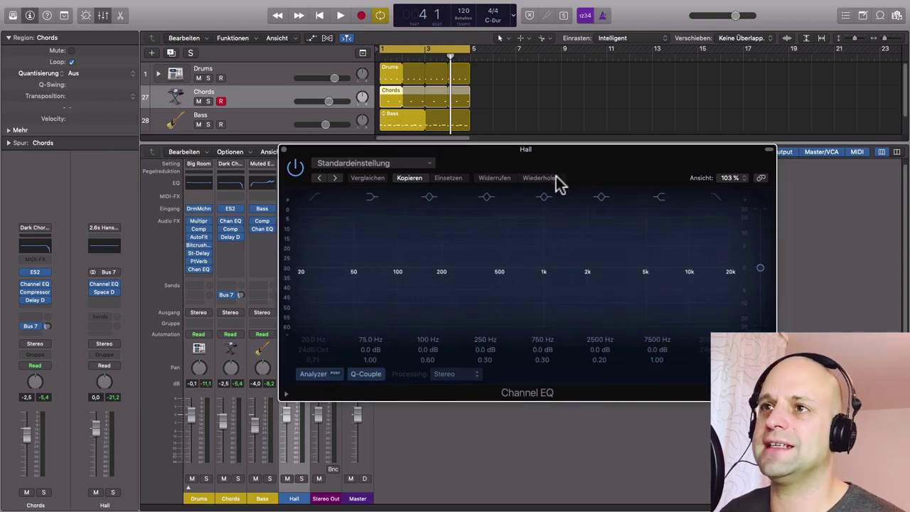
While playing the soloed Chords, enable the Hall EQ's low cut at 455 Hz and its high cut at about 3.8 kHz
{"action": "left_click", "coordinate": [317, 200]}
{"action": "left_click", "coordinate": [238, 478]}
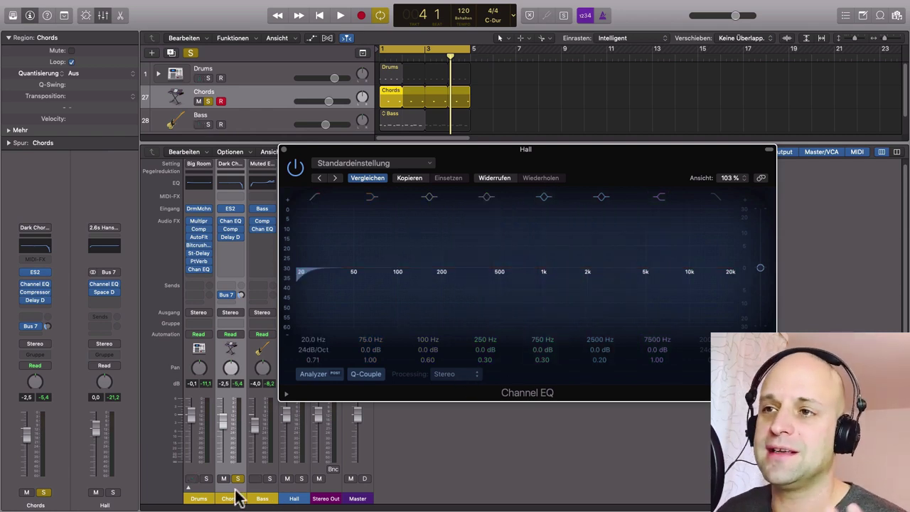
{"action": "key", "text": "space"}
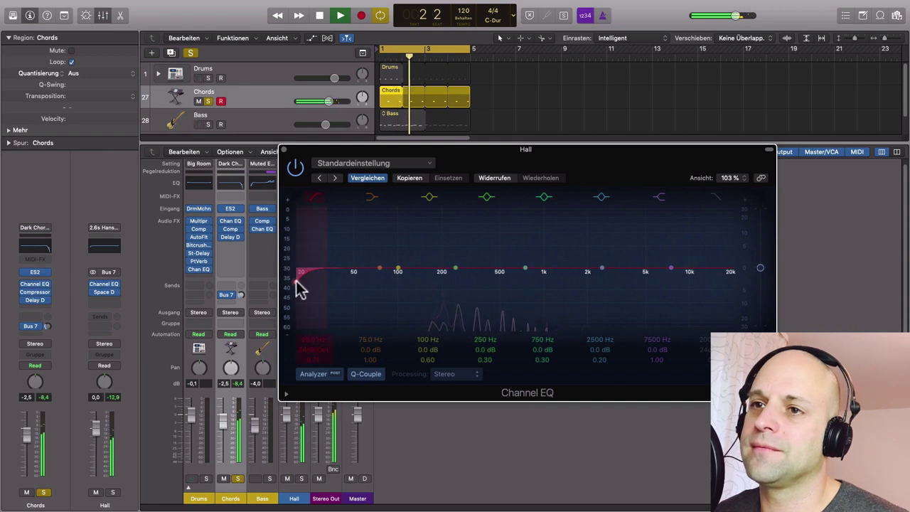
{"action": "left_click_drag", "start_coordinate": [298, 283], "coordinate": [508, 290]}
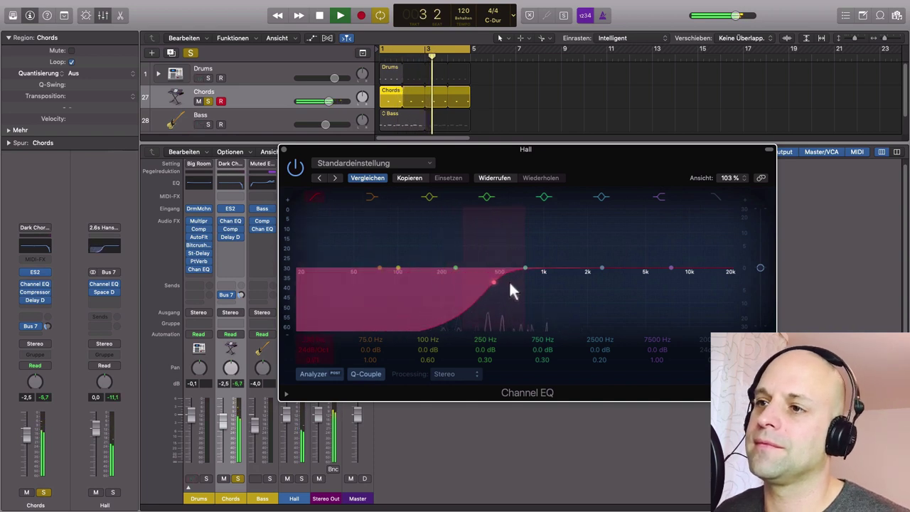
{"action": "left_click", "coordinate": [715, 199]}
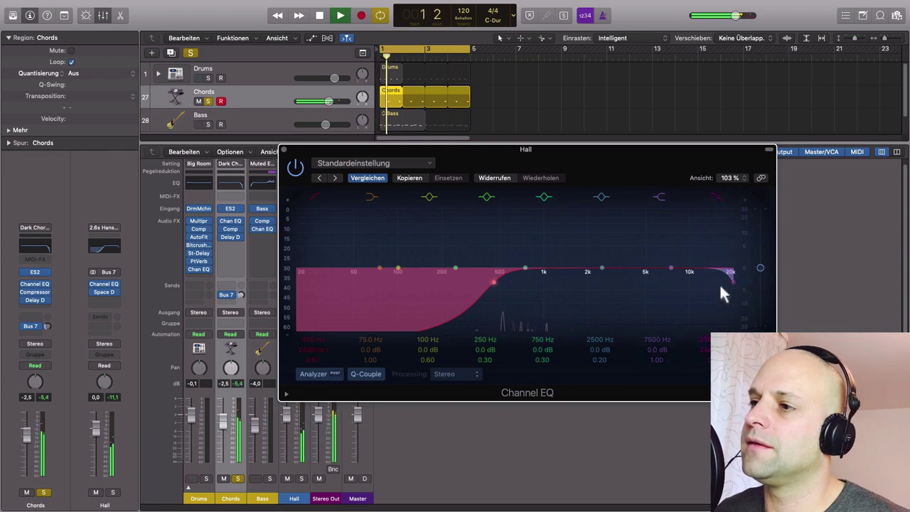
{"action": "left_click_drag", "start_coordinate": [733, 280], "coordinate": [619, 281]}
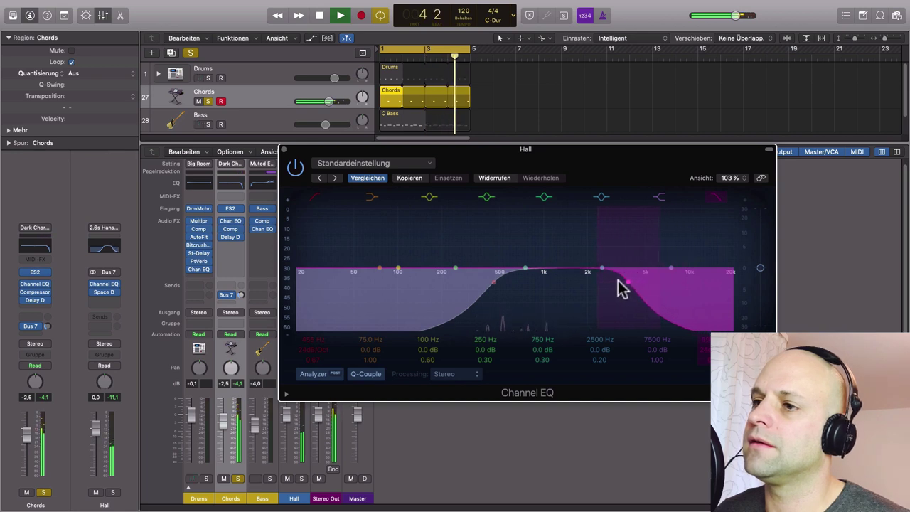
Compare the soloed Chords reverb with the Hall's Channel EQ bypassed and active
{"action": "left_click", "coordinate": [295, 168]}
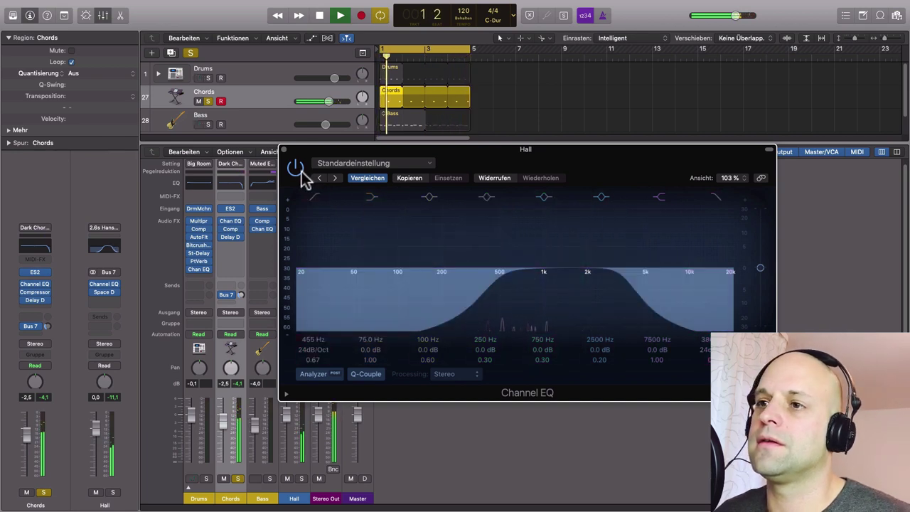
{"action": "left_click", "coordinate": [296, 169]}
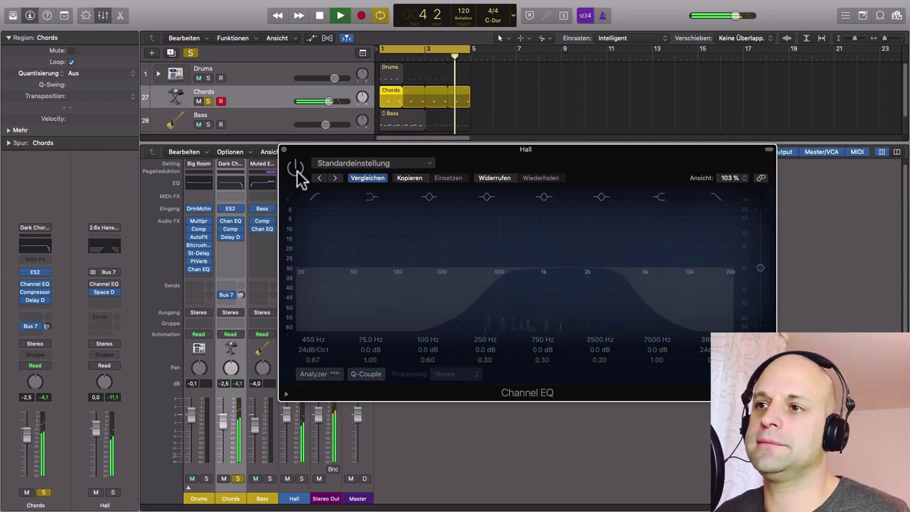
{"action": "left_click", "coordinate": [297, 170]}
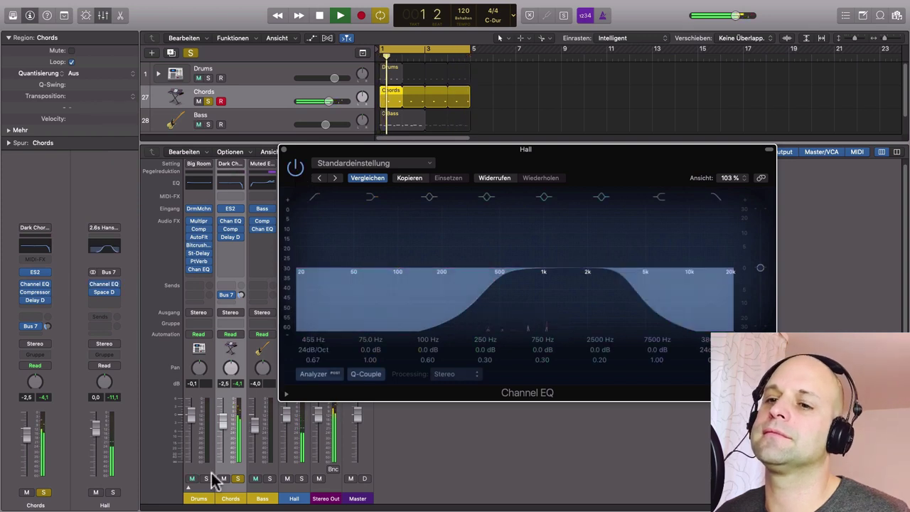
Unsolo the Chords, audition the full mix with the Hall EQ bypassed, and switch the EQ back on after stopping playback
{"action": "left_click", "coordinate": [238, 479]}
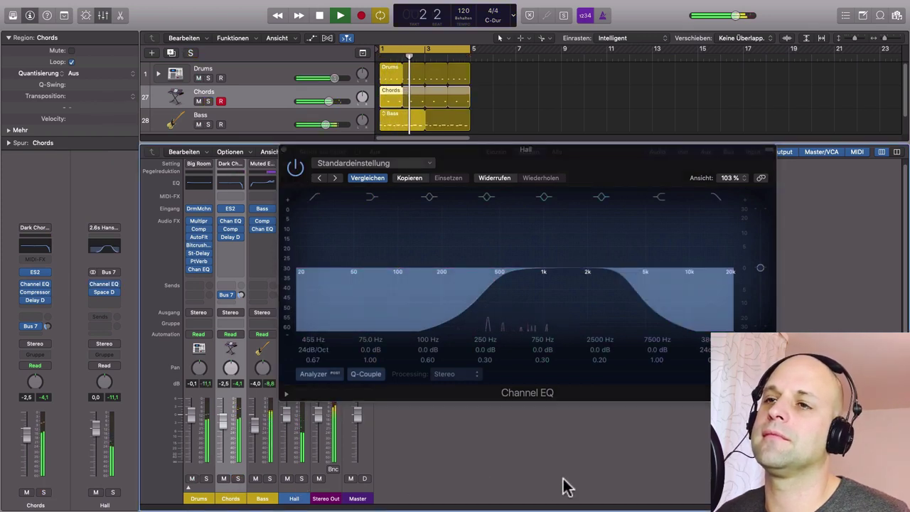
{"action": "left_click", "coordinate": [296, 170]}
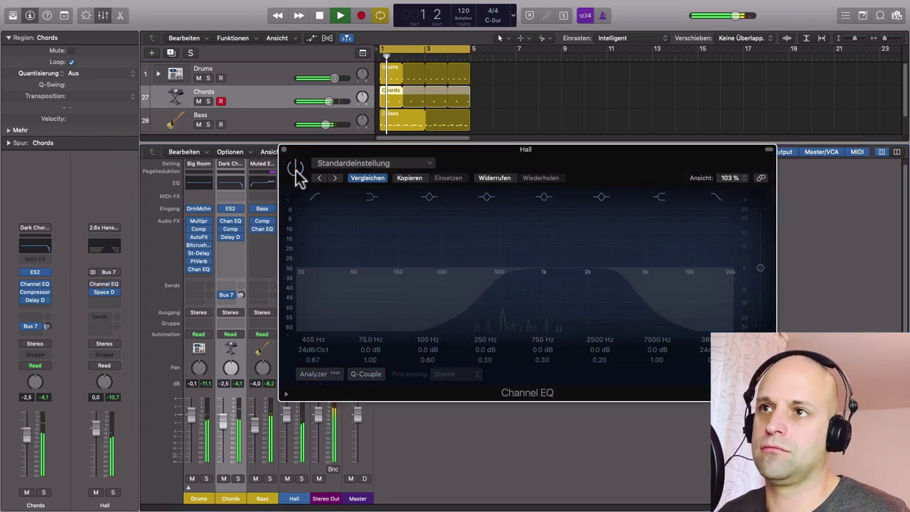
{"action": "key", "text": "space"}
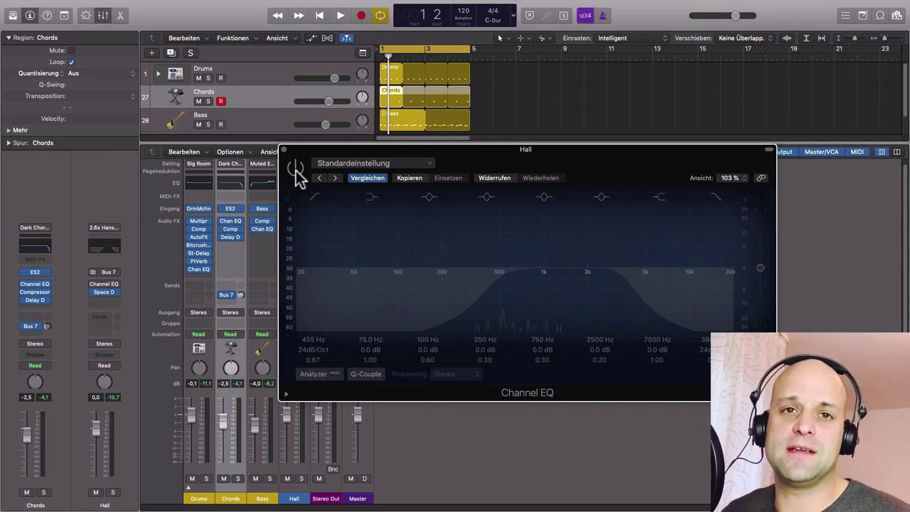
{"action": "left_click", "coordinate": [298, 170]}
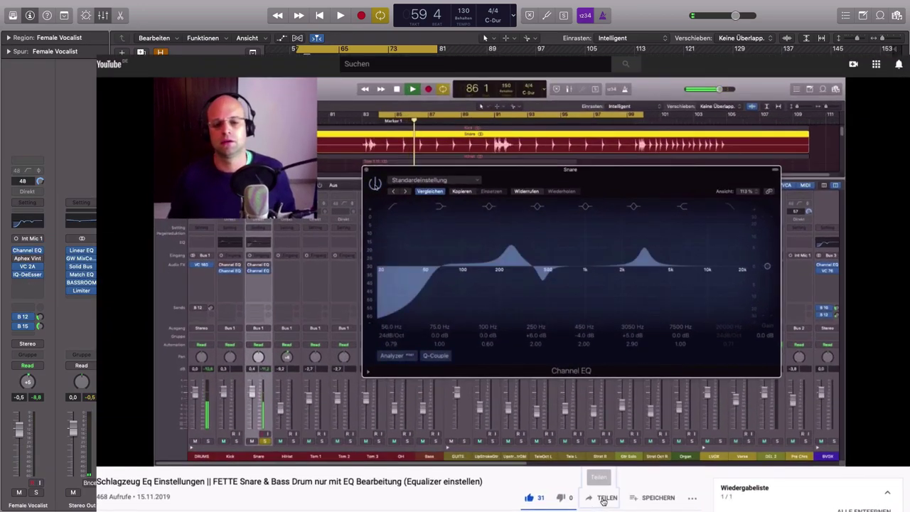
{"action": "left_click", "coordinate": [603, 501]}
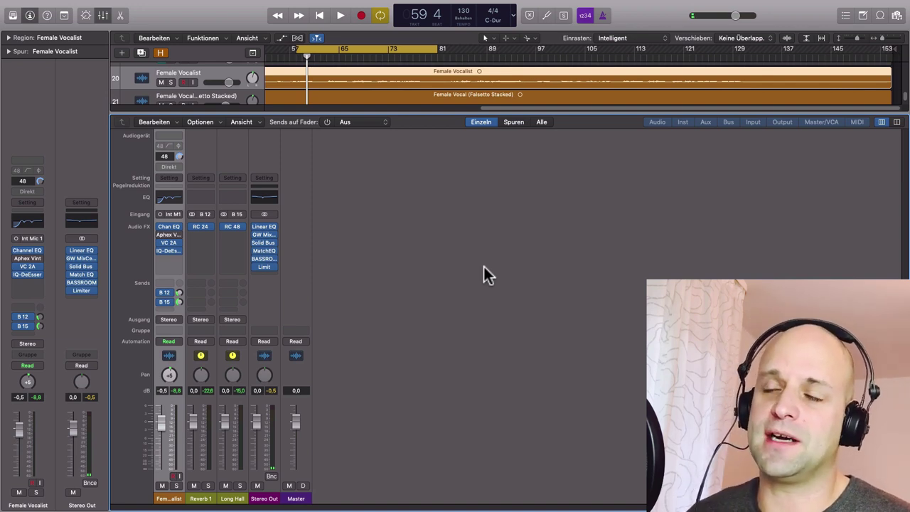
During playback, set the Female Vocalist's B 15 send to -8.0 dB and audition the vocal soloed
{"action": "key", "text": "space"}
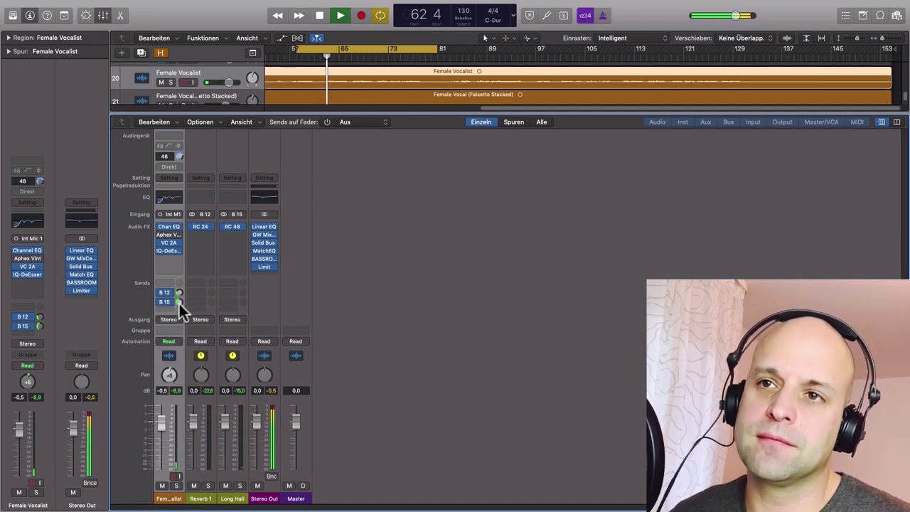
{"action": "left_click_drag", "start_coordinate": [178, 303], "coordinate": [178, 299]}
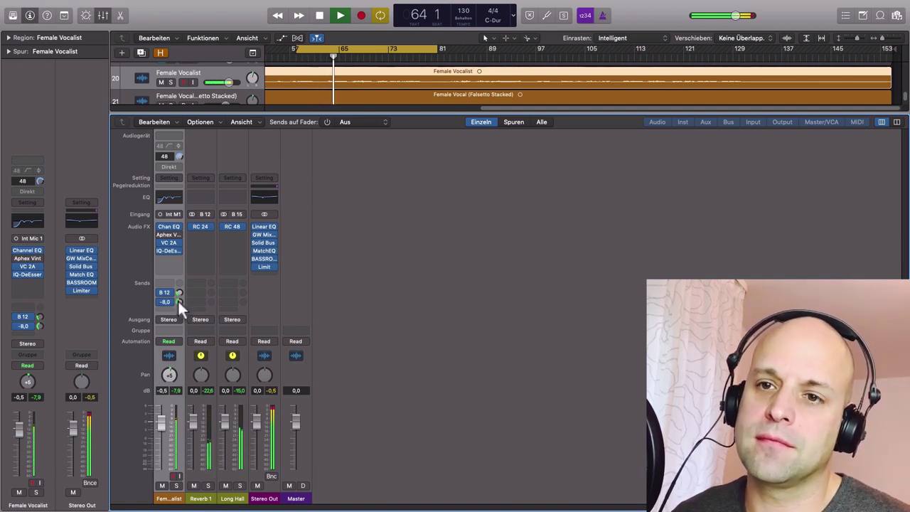
{"action": "left_click", "coordinate": [177, 486]}
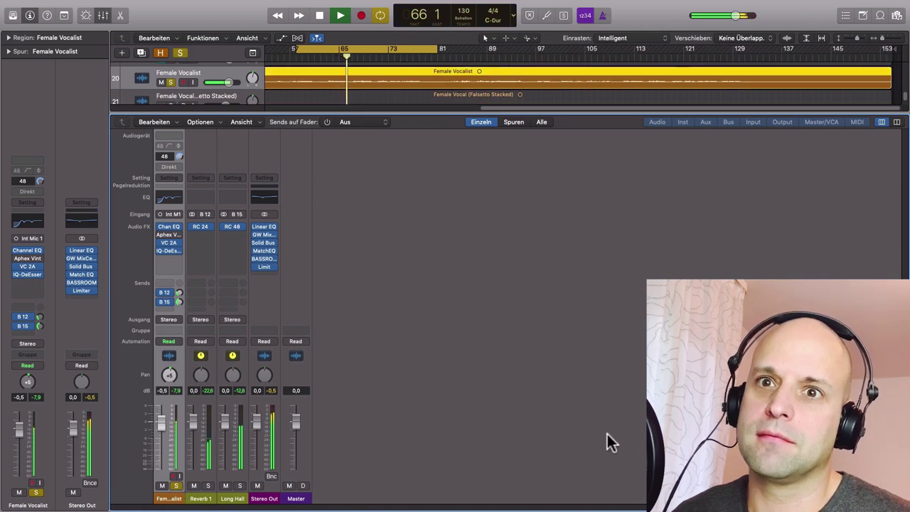
{"action": "key", "text": "space"}
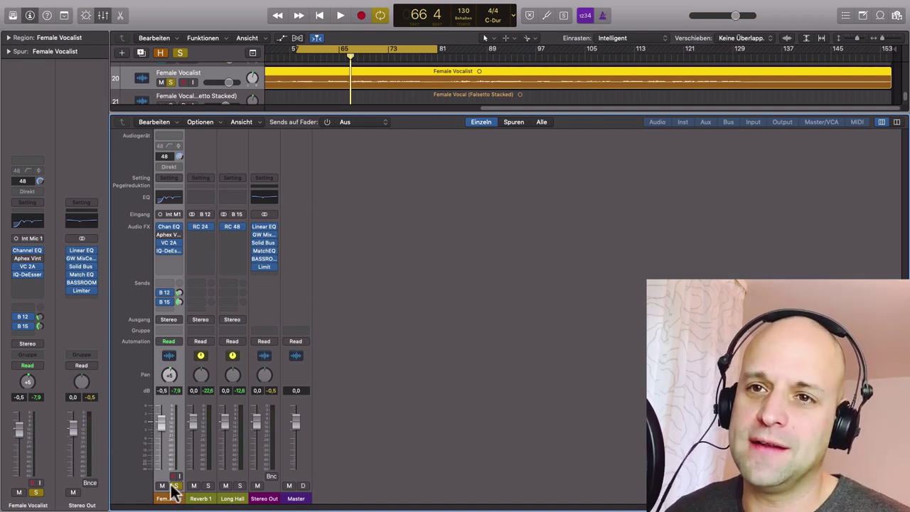
Bypass the Female Vocalist's B 12 and B 15 sends and open the RC 24 reverb of the Reverb 1 channel
{"action": "left_click", "coordinate": [163, 302]}
{"action": "left_click", "coordinate": [162, 293]}
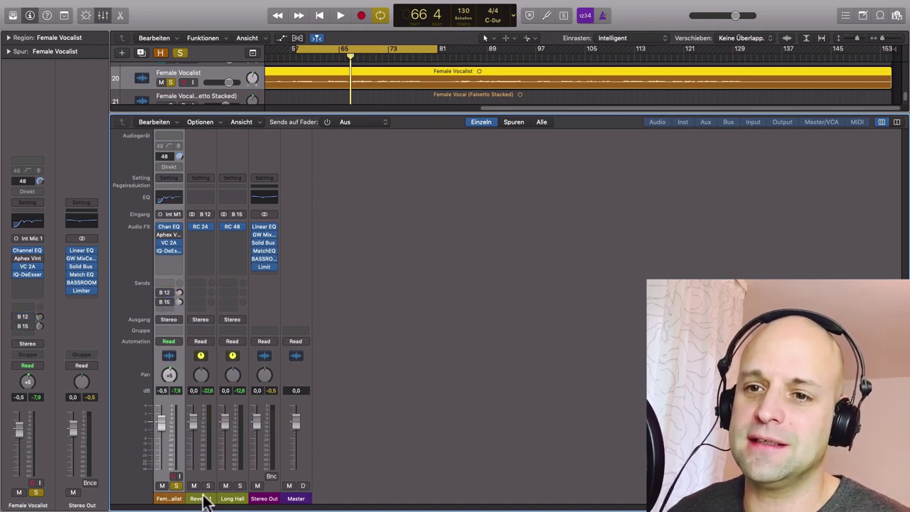
{"action": "left_click", "coordinate": [202, 228]}
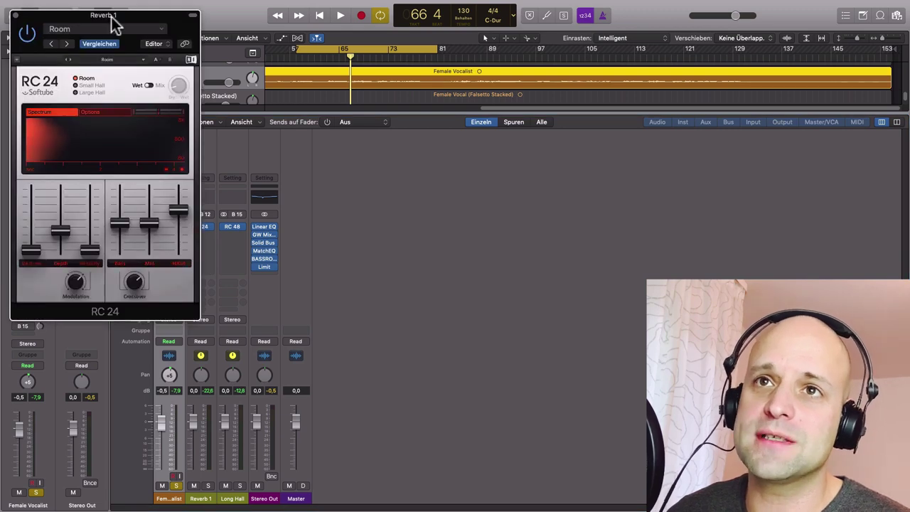
{"action": "left_click_drag", "start_coordinate": [155, 15], "coordinate": [540, 165]}
Play the soloed vocal dry, reactivate its B 12 send to hear only the RC 24 room reverb, and stop playback
{"action": "key", "text": "space"}
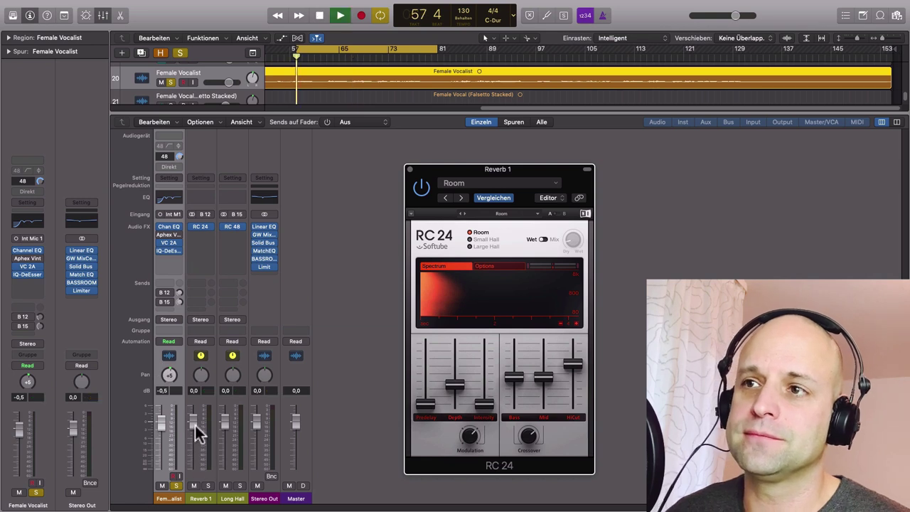
{"action": "left_click", "coordinate": [158, 292]}
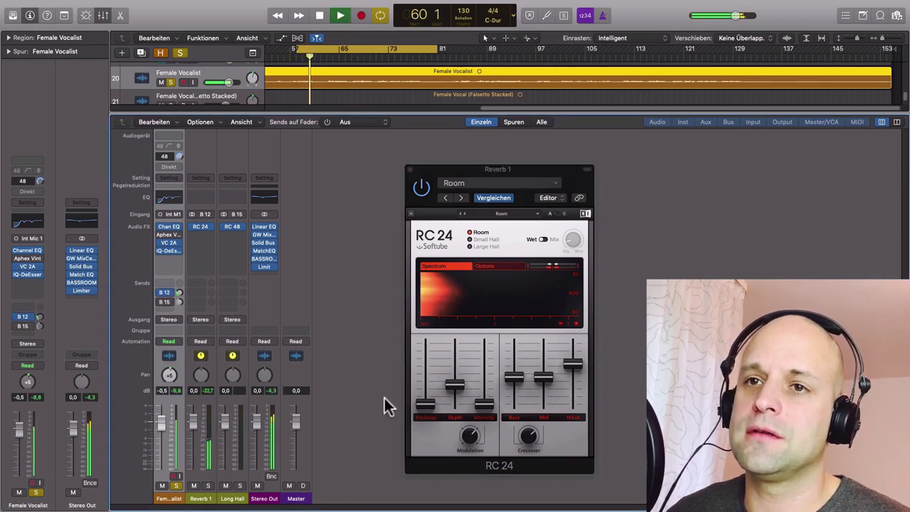
{"action": "key", "text": "space"}
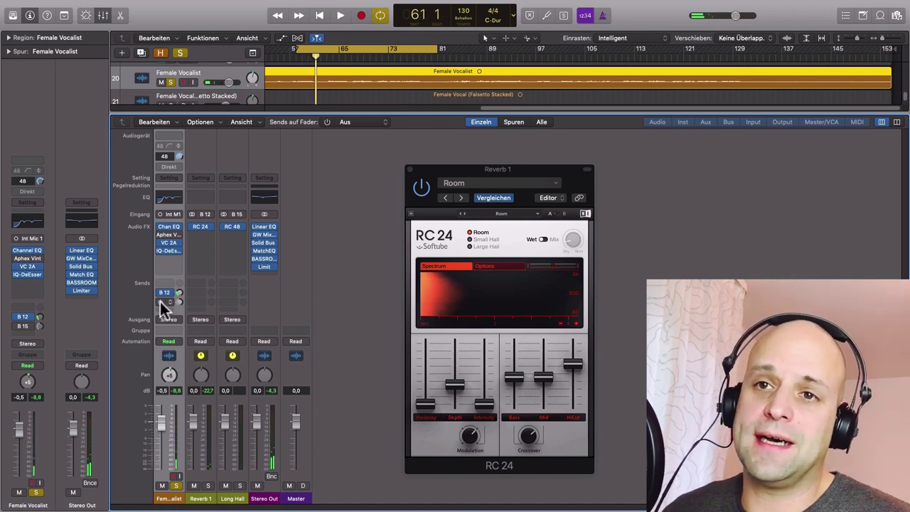
Reactivate the vocal's B 15 send, close the RC 24 window, and audition the vocal with both reverbs
{"action": "left_click", "coordinate": [161, 302]}
{"action": "left_click", "coordinate": [409, 169]}
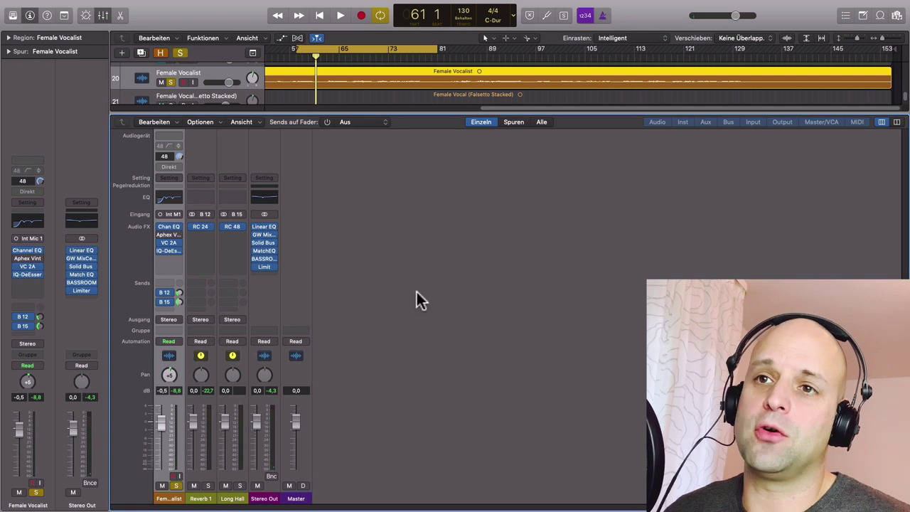
{"action": "key", "text": "space"}
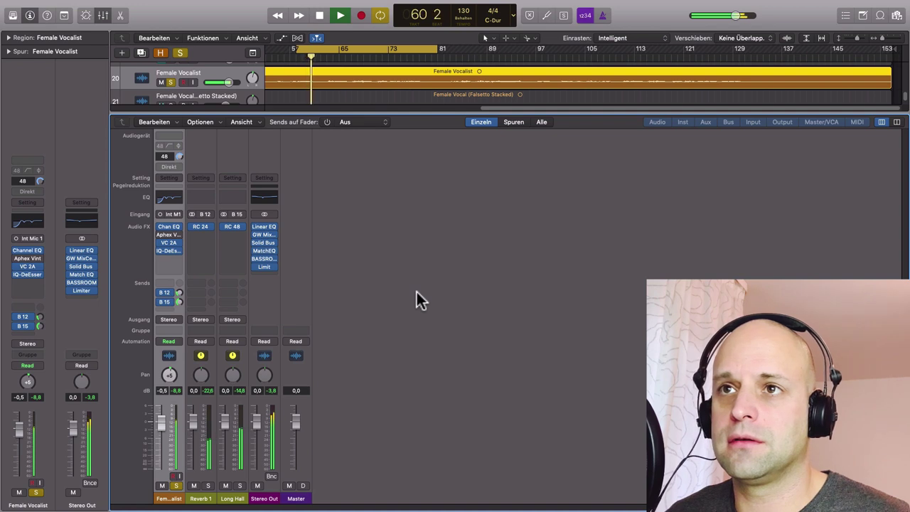
{"action": "key", "text": "space"}
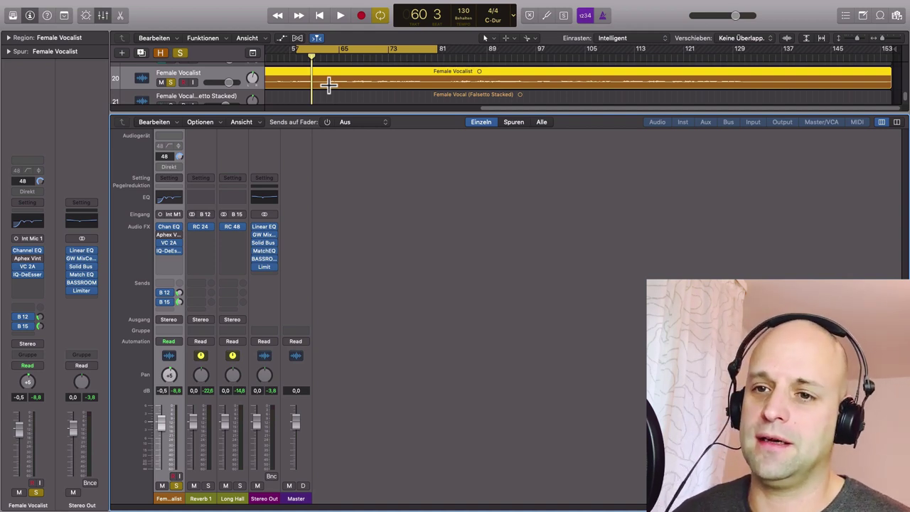
Route the Long Hall channel's output to Bus 16 → Hall Duck
{"action": "left_click", "coordinate": [233, 499]}
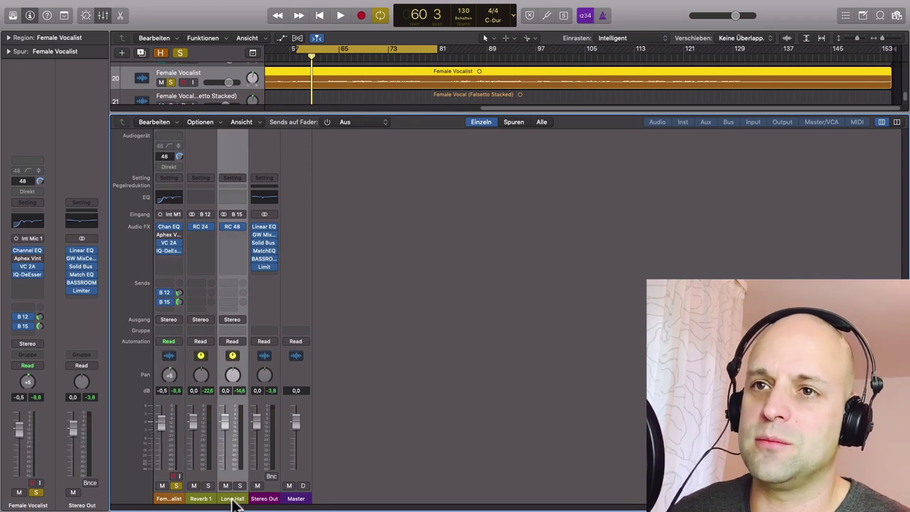
{"action": "left_click", "coordinate": [235, 320]}
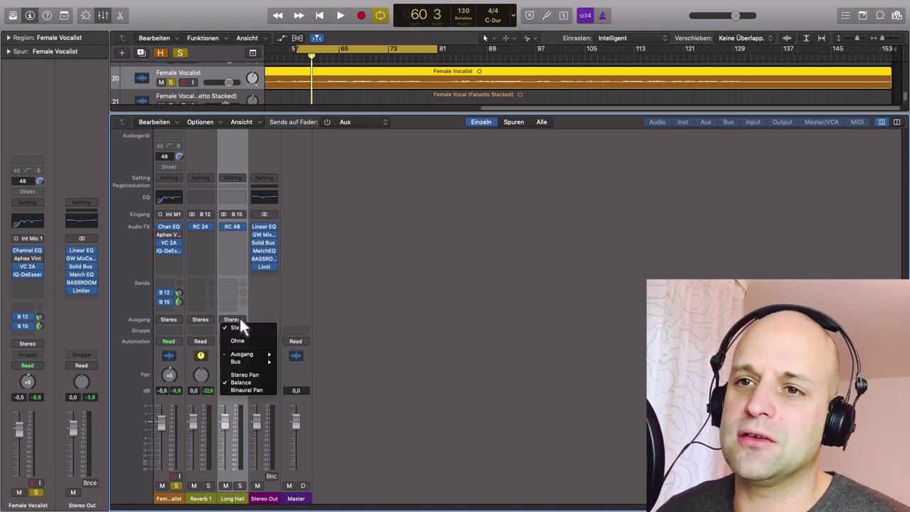
{"action": "mouse_move", "coordinate": [251, 362]}
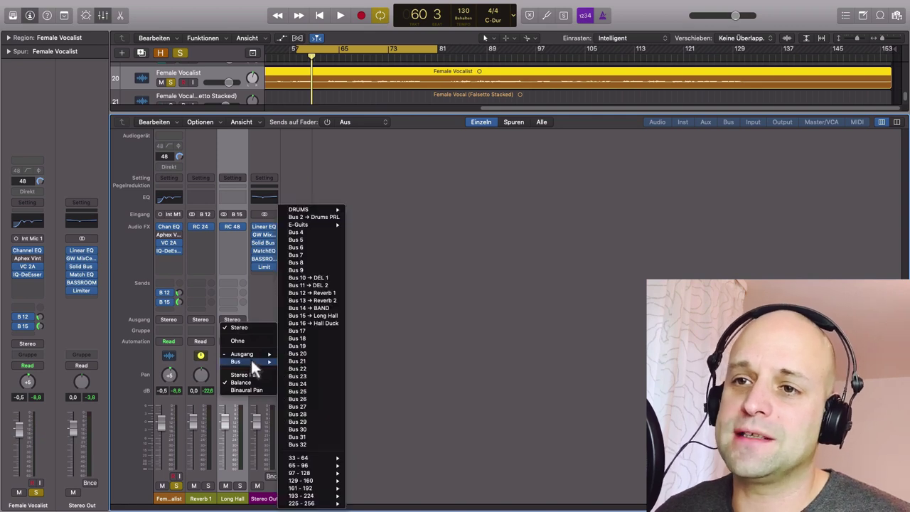
{"action": "left_click", "coordinate": [316, 323]}
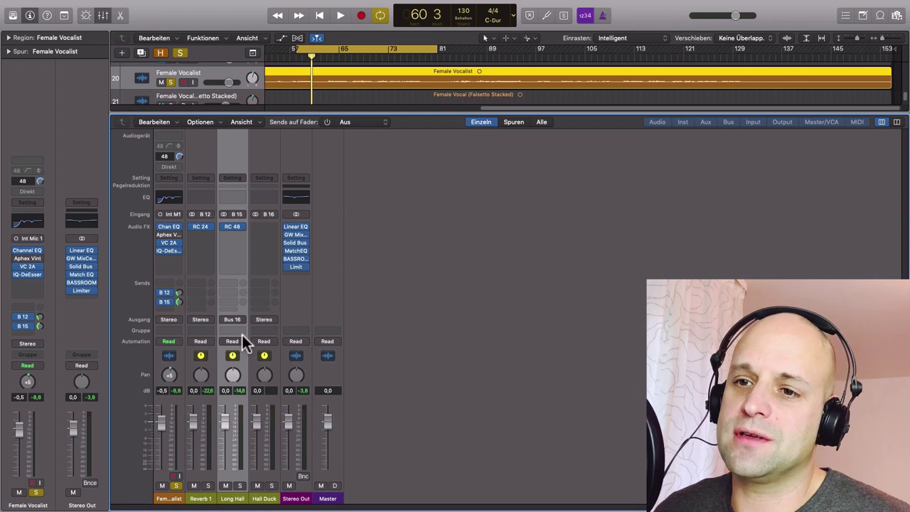
Insert a Compressor on the Hall Duck channel and move its window clear of the channel strips
{"action": "left_click", "coordinate": [268, 226]}
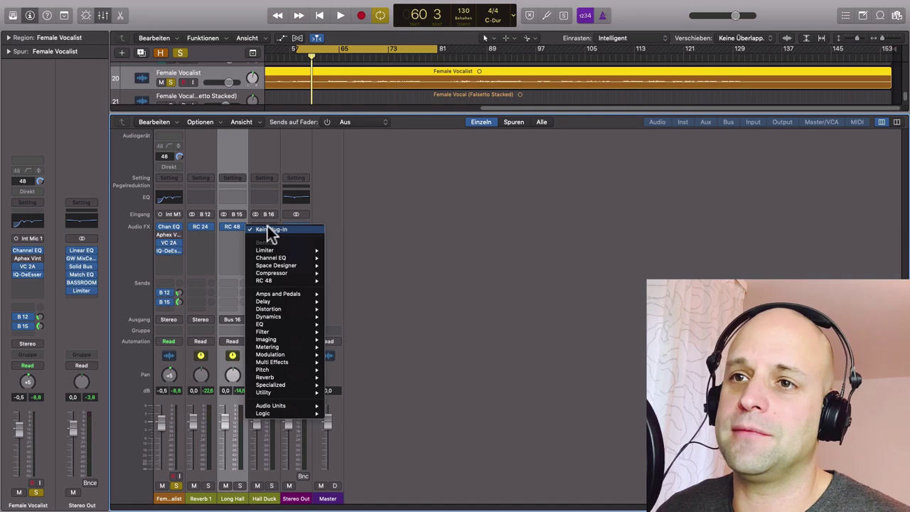
{"action": "left_click", "coordinate": [350, 272]}
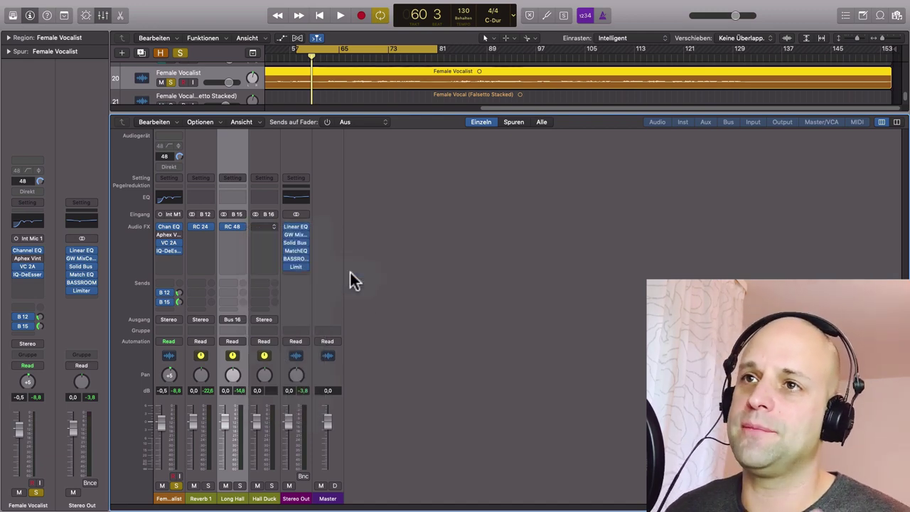
{"action": "left_click_drag", "start_coordinate": [233, 23], "coordinate": [540, 143]}
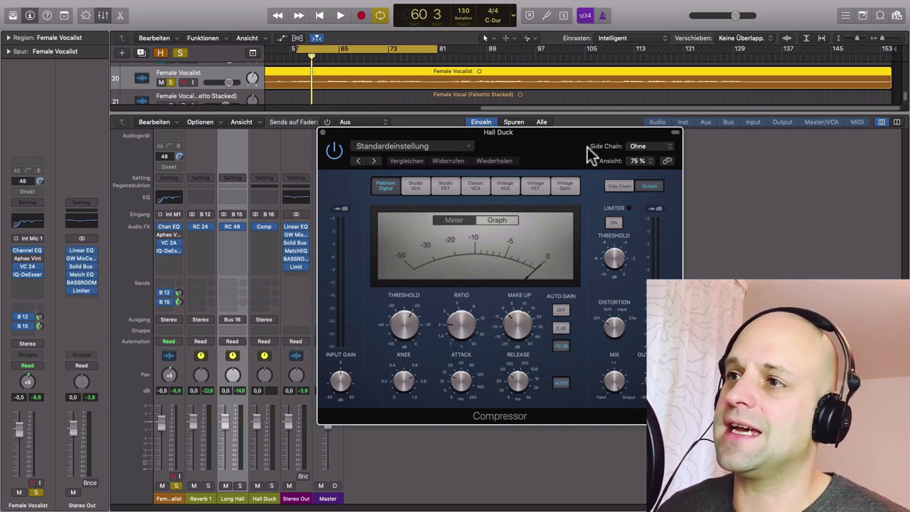
Set the Hall Duck compressor's side chain to Female Vocalist (Audio 8) and reposition its window
{"action": "left_click", "coordinate": [669, 146]}
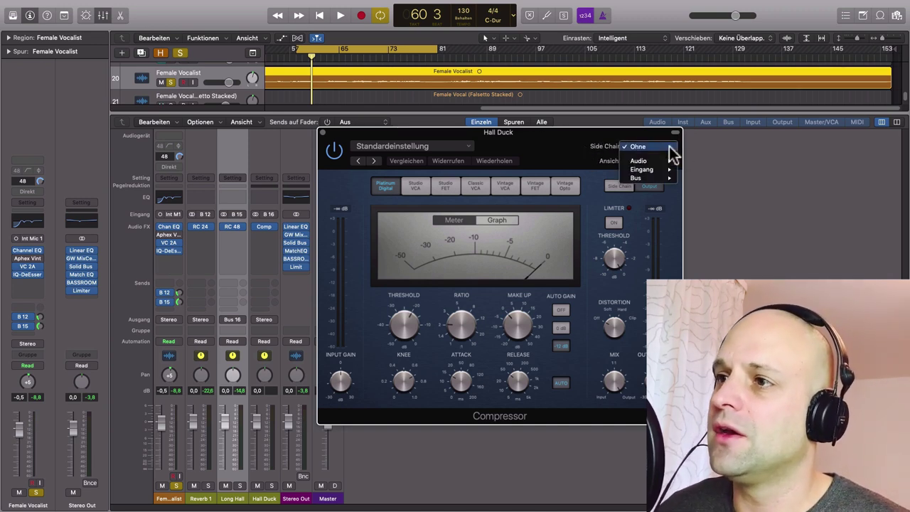
{"action": "mouse_move", "coordinate": [663, 161]}
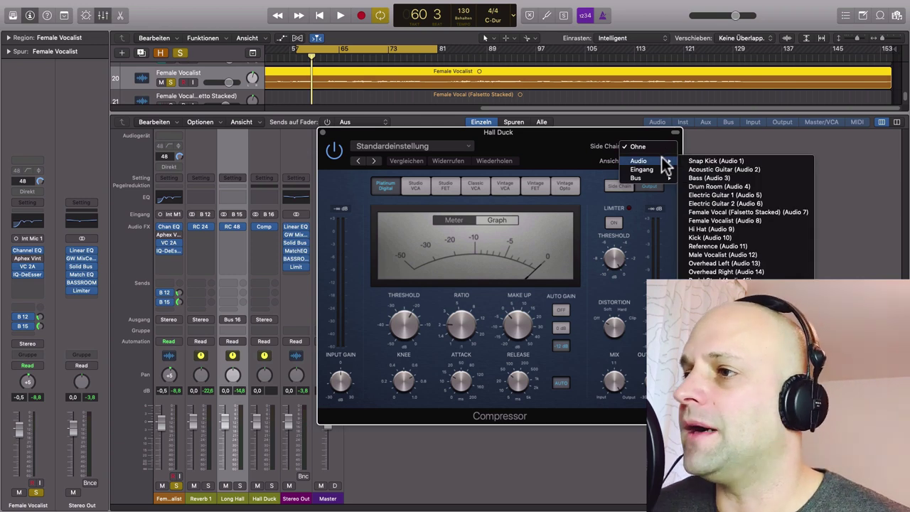
{"action": "left_click", "coordinate": [705, 221]}
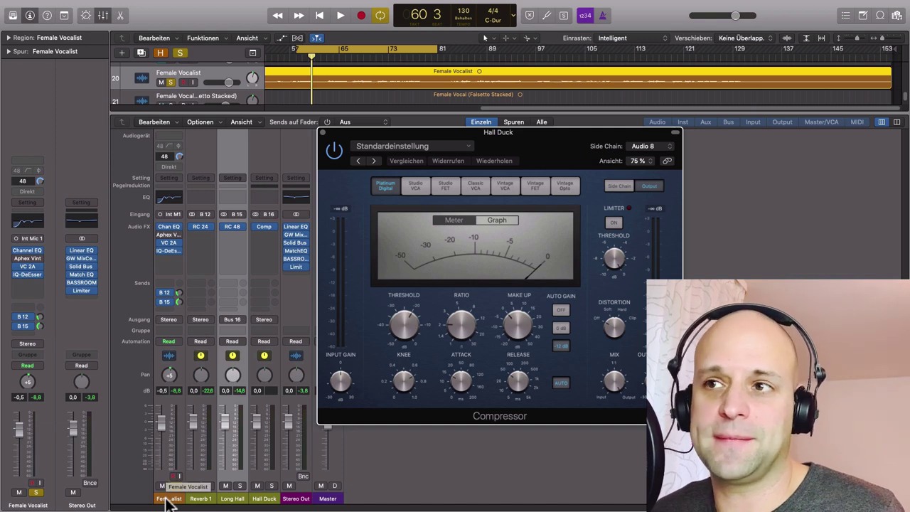
{"action": "left_click_drag", "start_coordinate": [552, 158], "coordinate": [623, 156]}
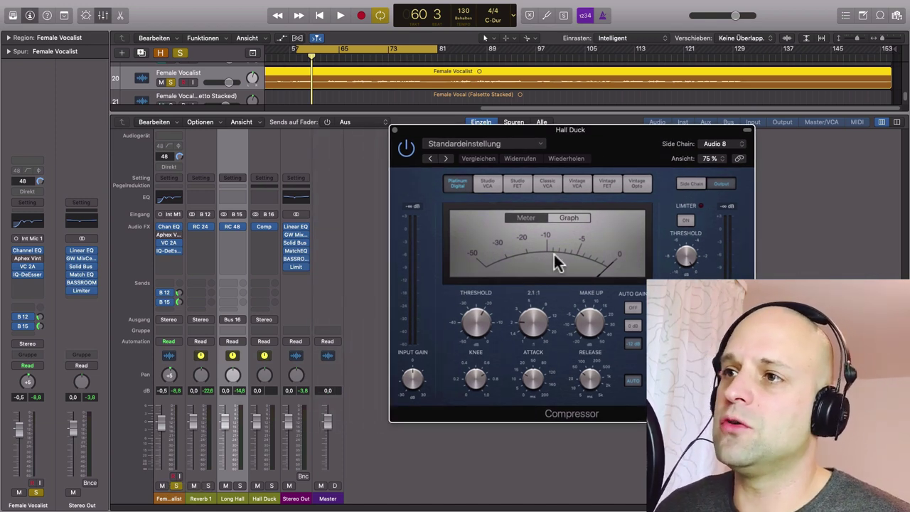
{"action": "left_click_drag", "start_coordinate": [592, 141], "coordinate": [553, 142]}
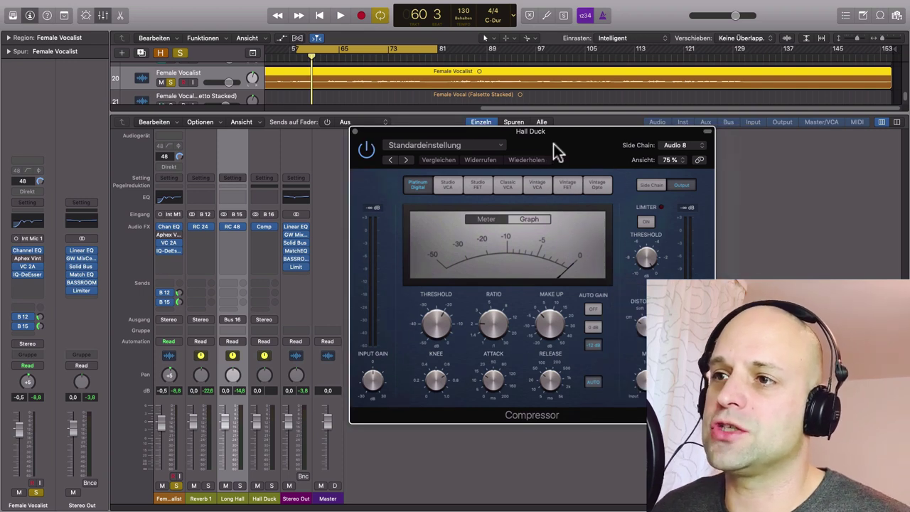
{"action": "mouse_move", "coordinate": [424, 325]}
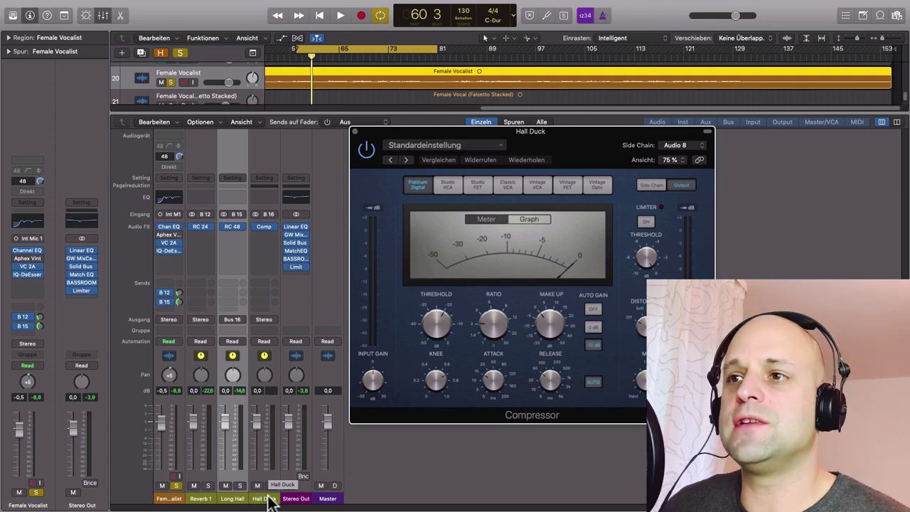
{"action": "mouse_move", "coordinate": [584, 152]}
{"action": "left_mouse_down"}
{"action": "mouse_move", "coordinate": [560, 159]}
{"action": "mouse_move", "coordinate": [582, 158]}
{"action": "left_mouse_up"}
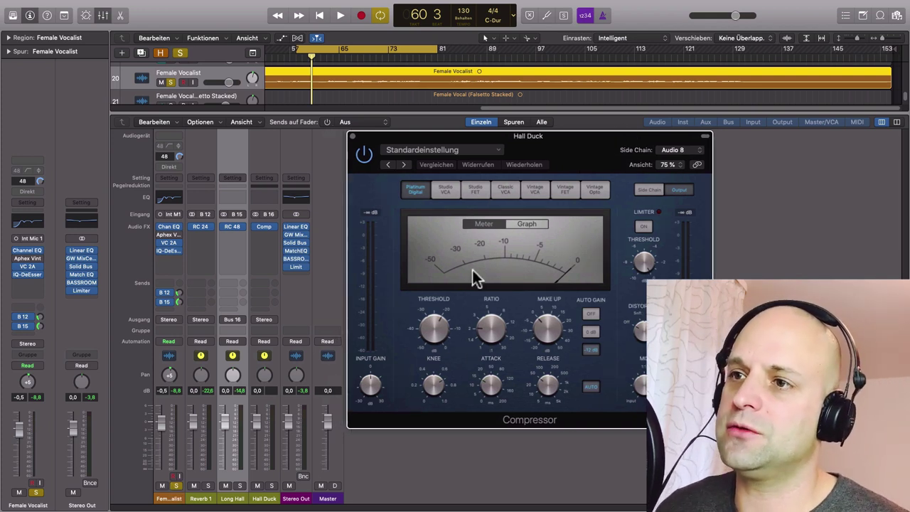
During playback, set the Hall Duck compressor's threshold to -38.0 dB, turn auto gain off, and set the release to 190 ms
{"action": "key", "text": "space"}
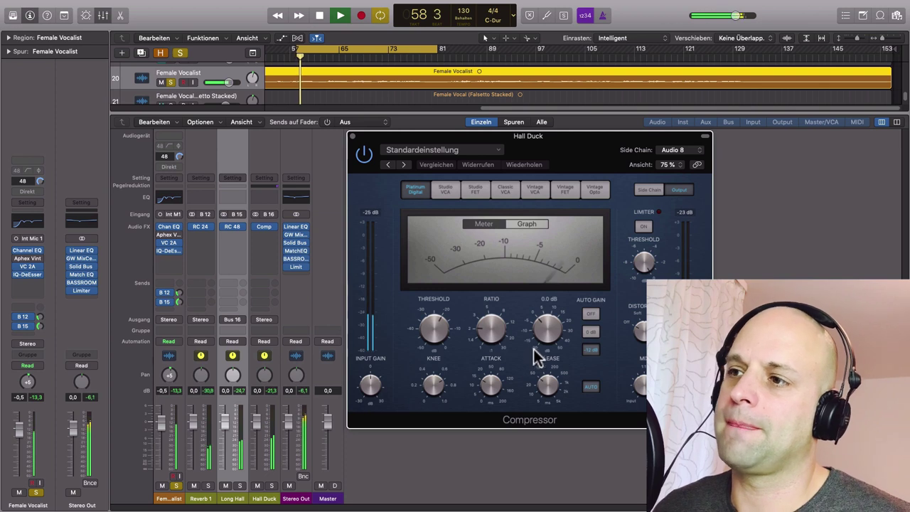
{"action": "left_click_drag", "start_coordinate": [433, 325], "coordinate": [429, 361]}
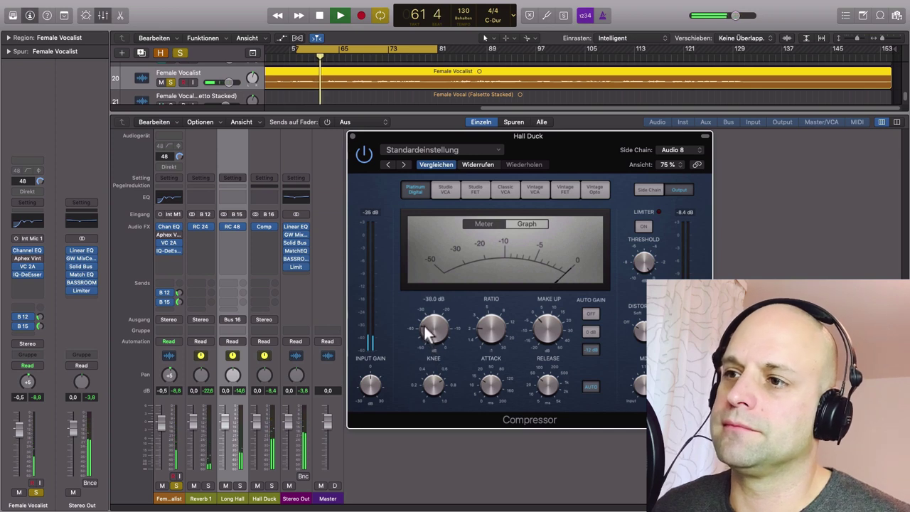
{"action": "left_click_drag", "start_coordinate": [424, 326], "coordinate": [424, 323]}
{"action": "left_click", "coordinate": [591, 314]}
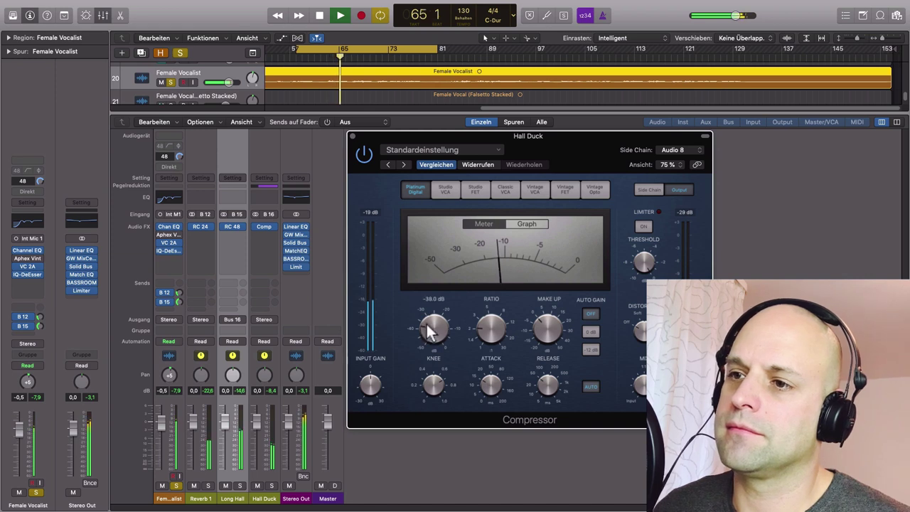
{"action": "left_click_drag", "start_coordinate": [550, 395], "coordinate": [548, 388]}
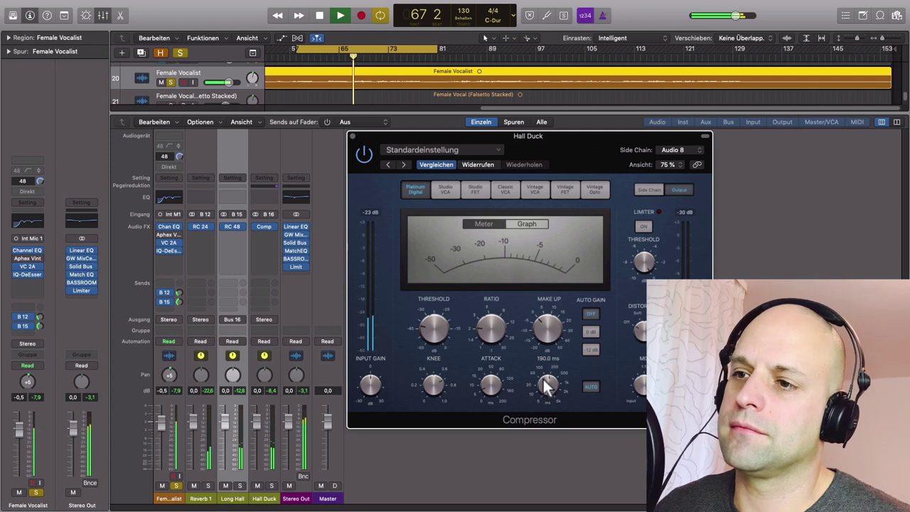
Refine the Hall Duck compressor to a -43.0 dB threshold and 2.5 dB make-up gain, and stop playback
{"action": "left_click_drag", "start_coordinate": [423, 325], "coordinate": [421, 319]}
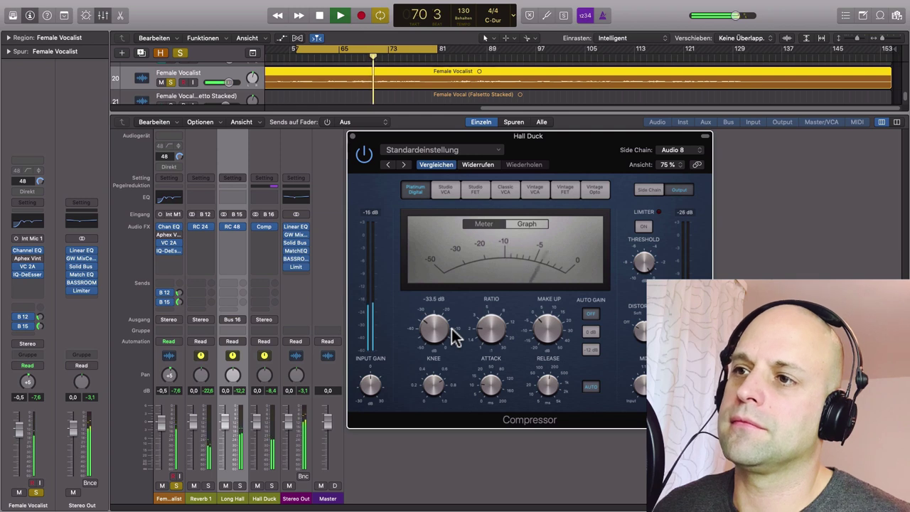
{"action": "left_click_drag", "start_coordinate": [432, 326], "coordinate": [428, 342]}
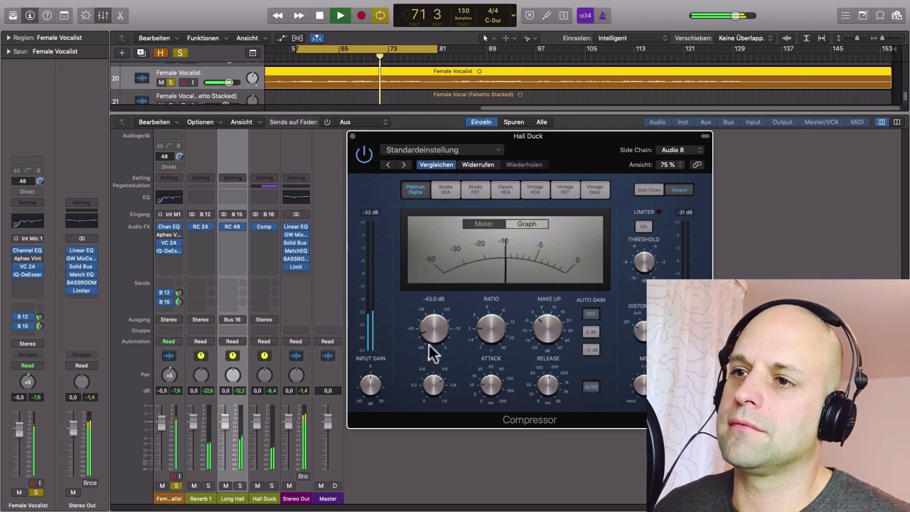
{"action": "left_click_drag", "start_coordinate": [543, 330], "coordinate": [540, 325]}
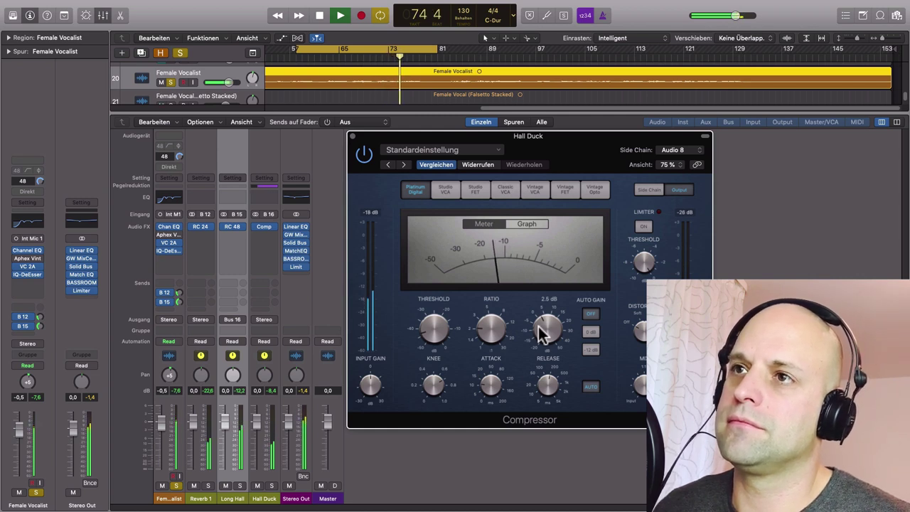
{"action": "key", "text": "space"}
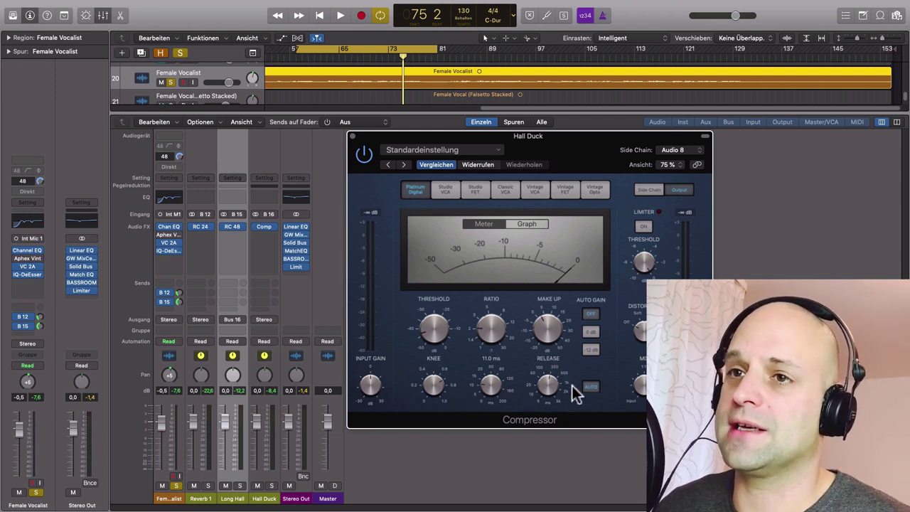
Insert a stereo Channel EQ before the RC 48 on Long Hall and add a low cut at about 415 Hz
{"action": "left_click", "coordinate": [239, 228]}
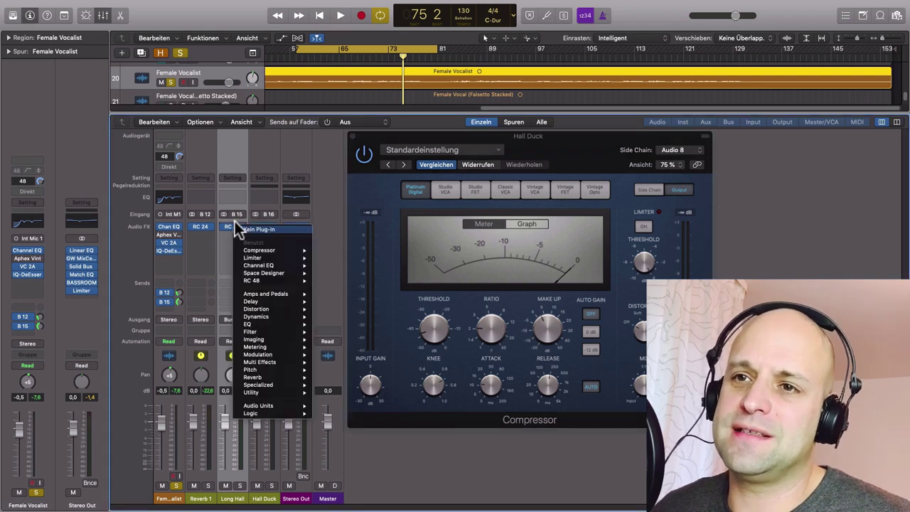
{"action": "mouse_move", "coordinate": [260, 266]}
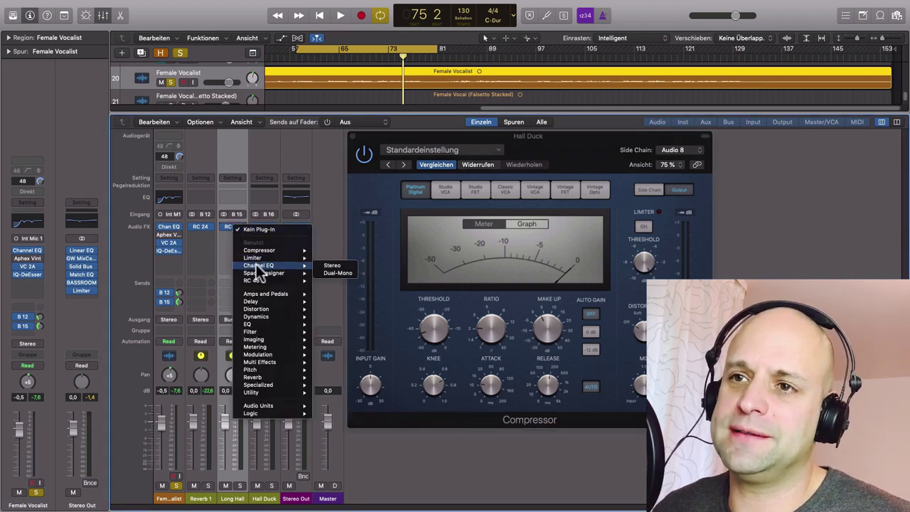
{"action": "left_click", "coordinate": [340, 268]}
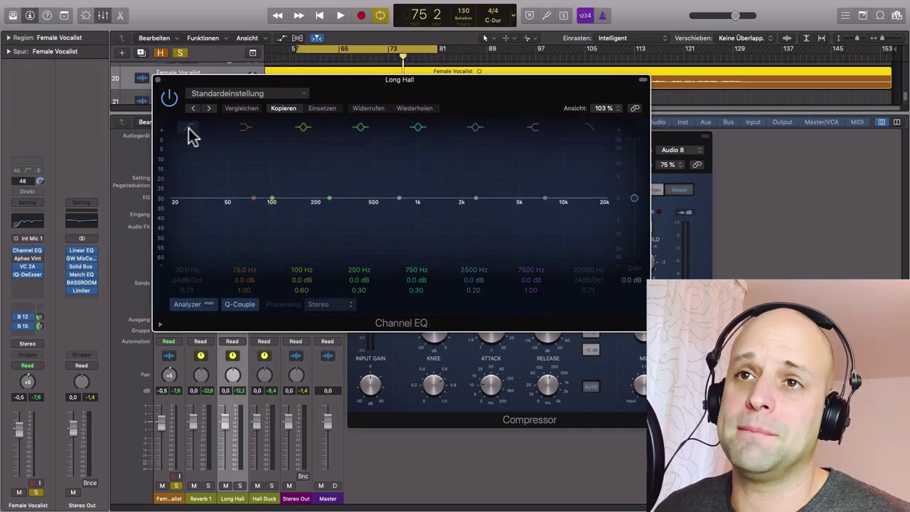
{"action": "left_click", "coordinate": [188, 128]}
{"action": "left_click_drag", "start_coordinate": [175, 207], "coordinate": [294, 212]}
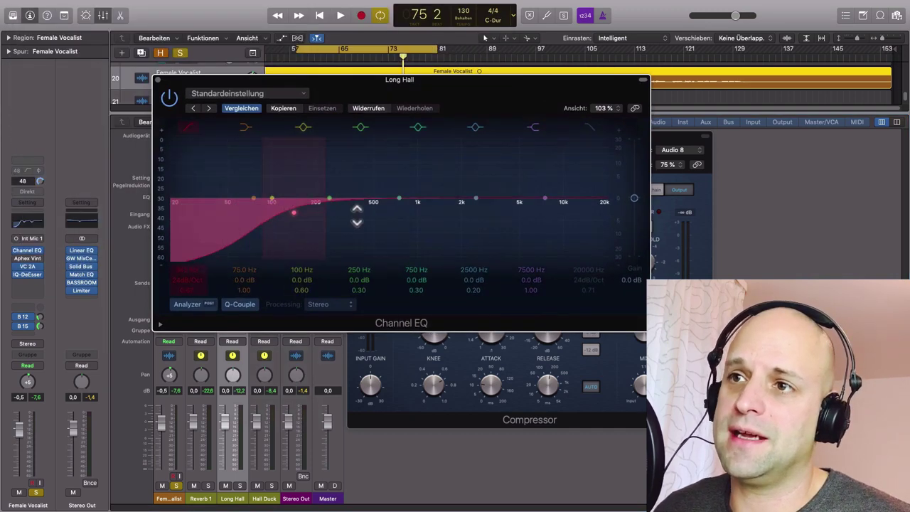
{"action": "left_click_drag", "start_coordinate": [357, 215], "coordinate": [388, 213]}
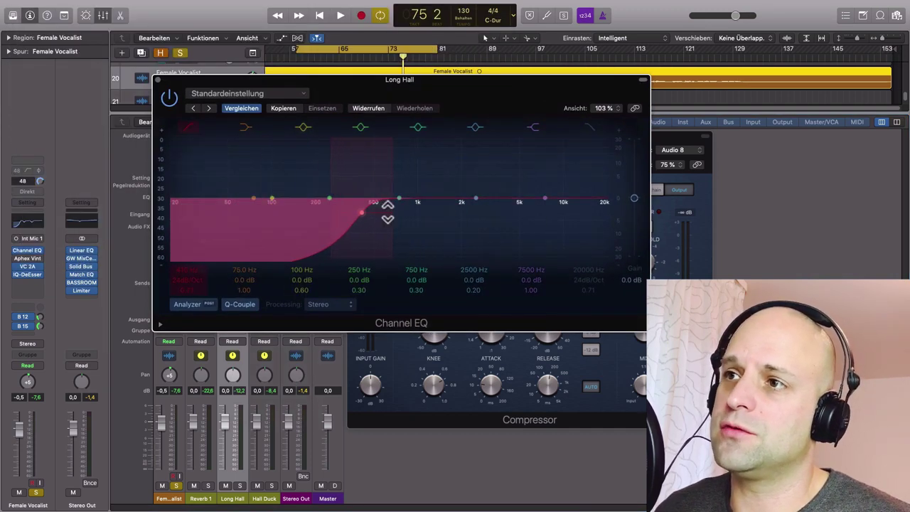
Add a high cut at about 6.5 kHz to the Long Hall EQ, close it, and briefly audition the ducked vocal reverb
{"action": "left_click", "coordinate": [592, 129]}
{"action": "left_click_drag", "start_coordinate": [608, 215], "coordinate": [526, 213]}
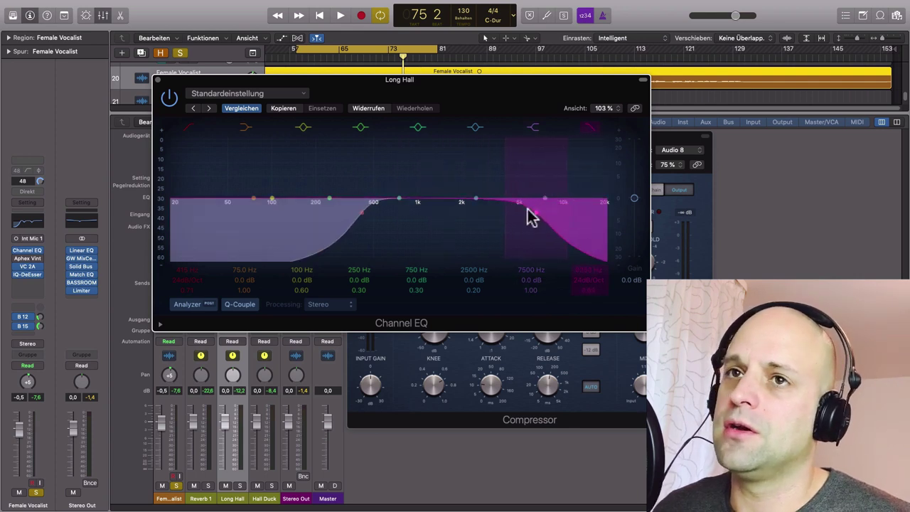
{"action": "left_click", "coordinate": [157, 79]}
{"action": "key", "text": "space"}
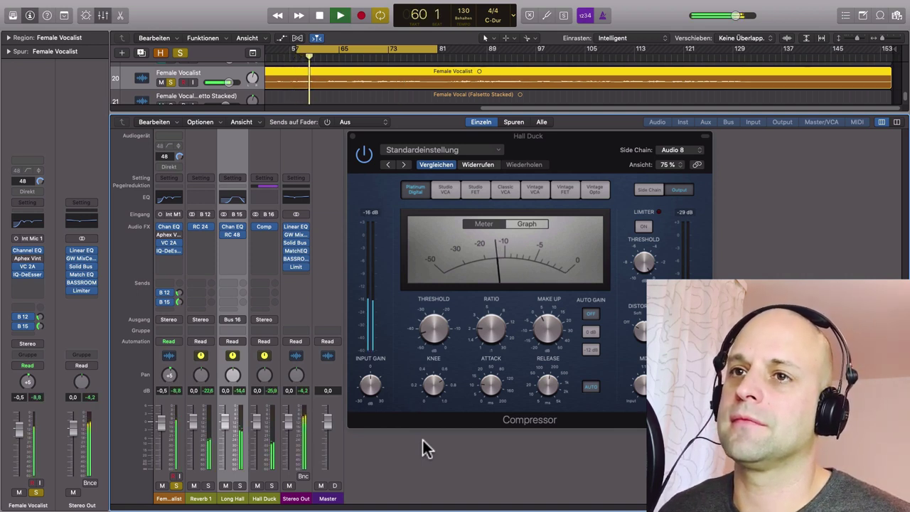
{"action": "key", "text": "space"}
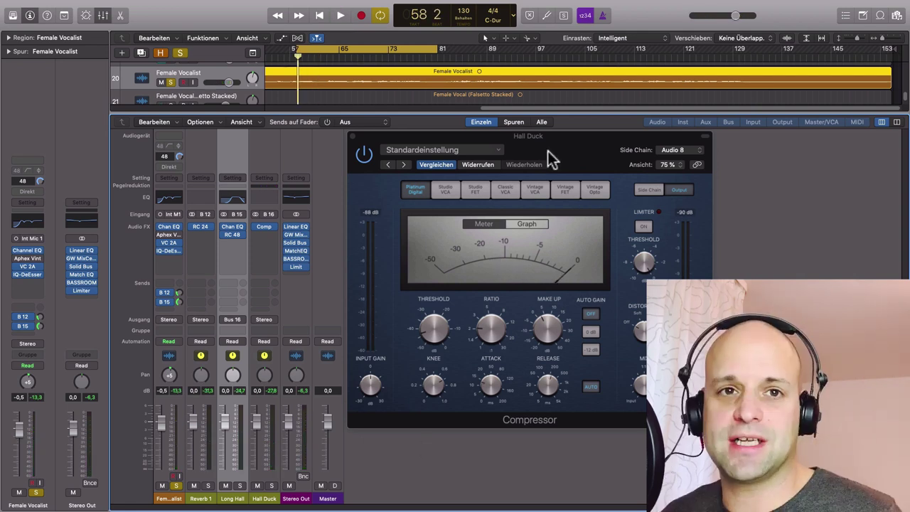
Bypass the Hall Duck compressor and Long Hall EQ, audition the vocal without them, stop playback, and reactivate both
{"action": "left_click", "coordinate": [368, 160]}
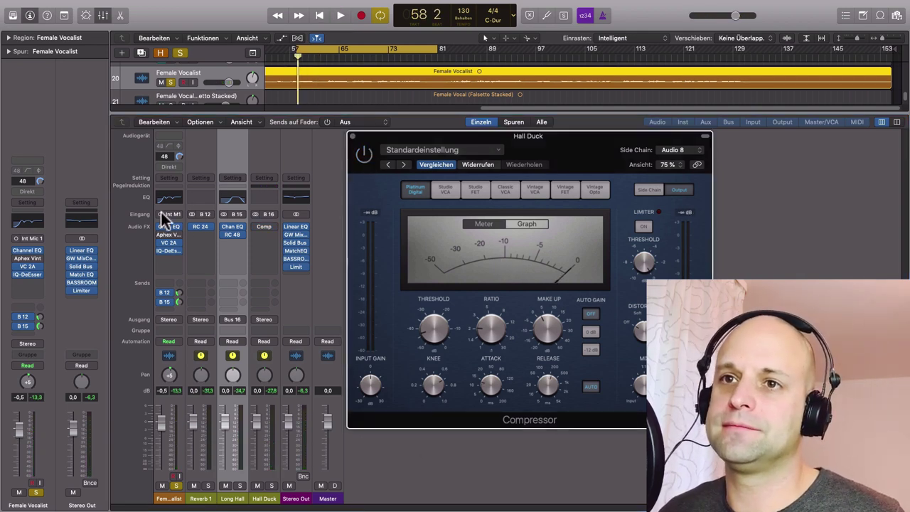
{"action": "left_click", "coordinate": [221, 224]}
{"action": "key", "text": "space"}
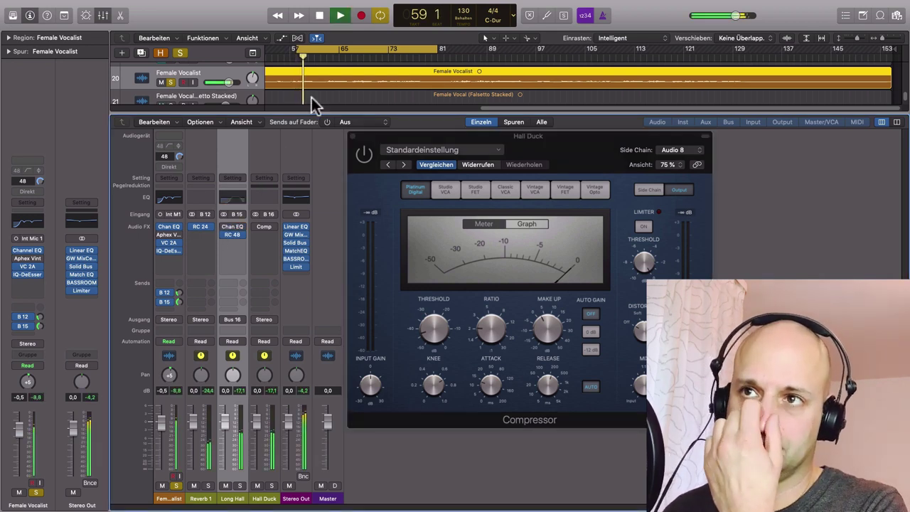
{"action": "left_click", "coordinate": [350, 59]}
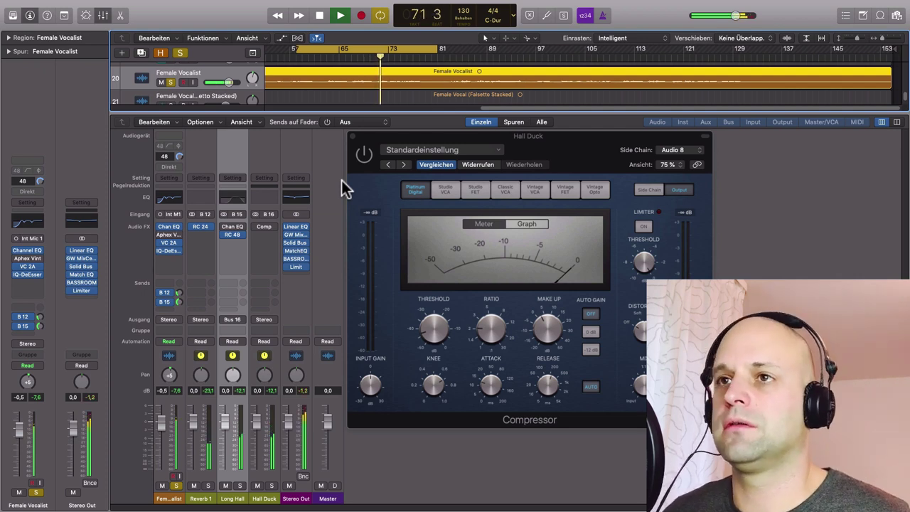
{"action": "key", "text": "space"}
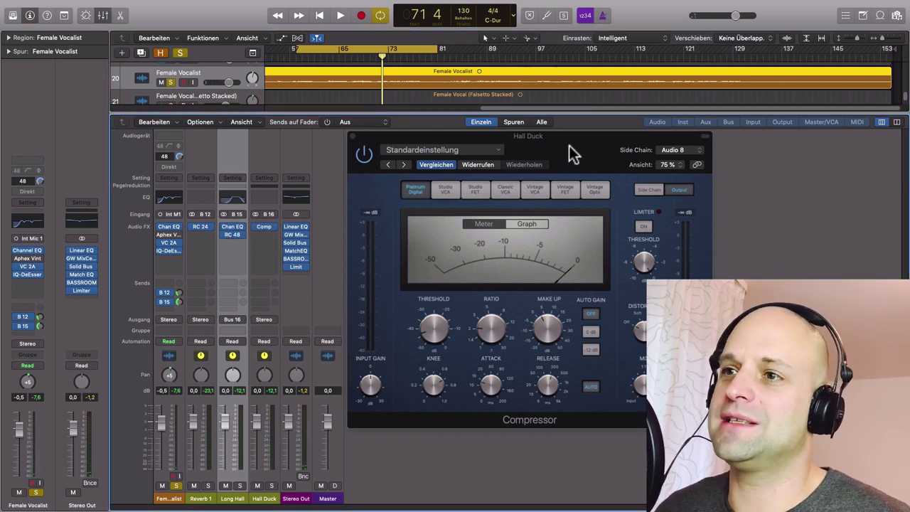
Play the full mix with the vocal unsoloed, set the Reverb 1 fader to -1.5 dB and Female Vocalist to 1.0 dB, and stop
{"action": "key", "text": "space"}
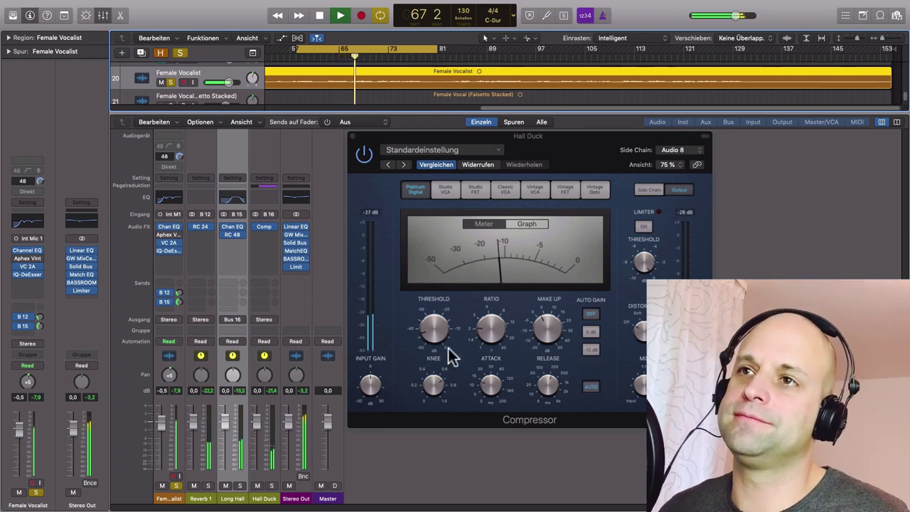
{"action": "left_click", "coordinate": [177, 487]}
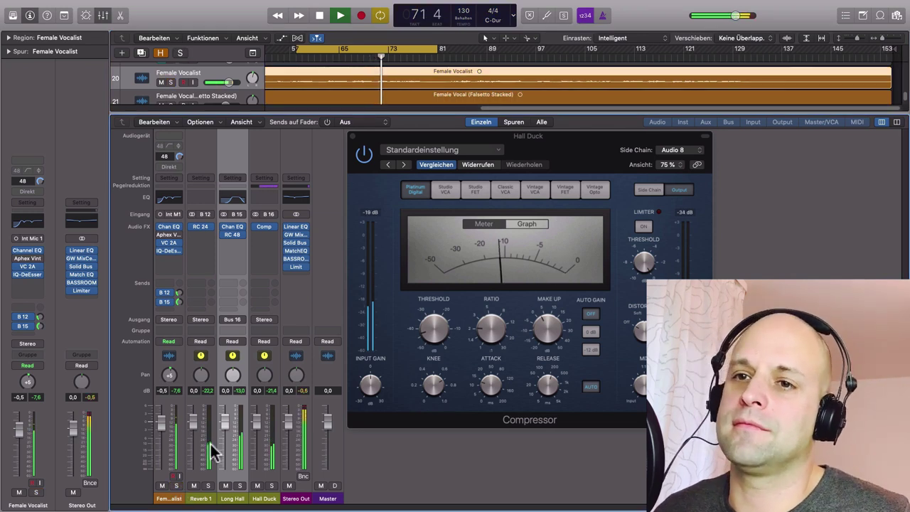
{"action": "left_click_drag", "start_coordinate": [197, 425], "coordinate": [167, 420]}
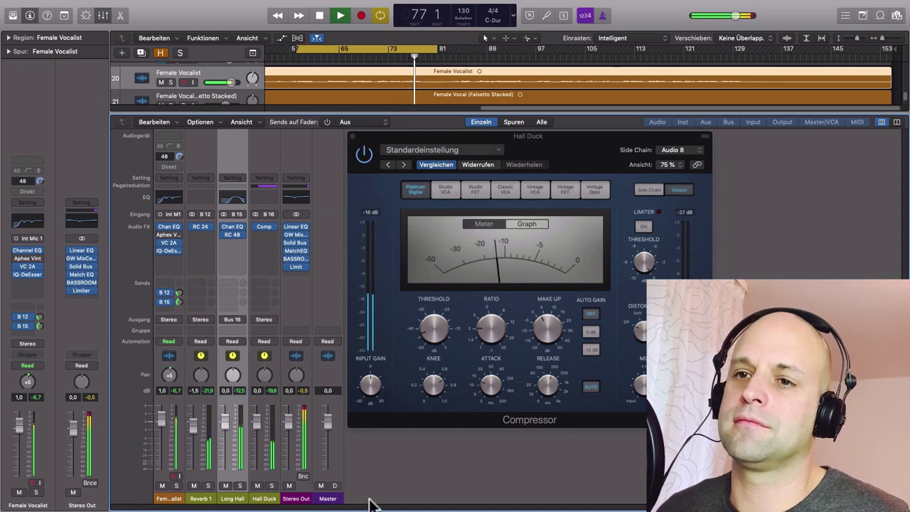
{"action": "key", "text": "space"}
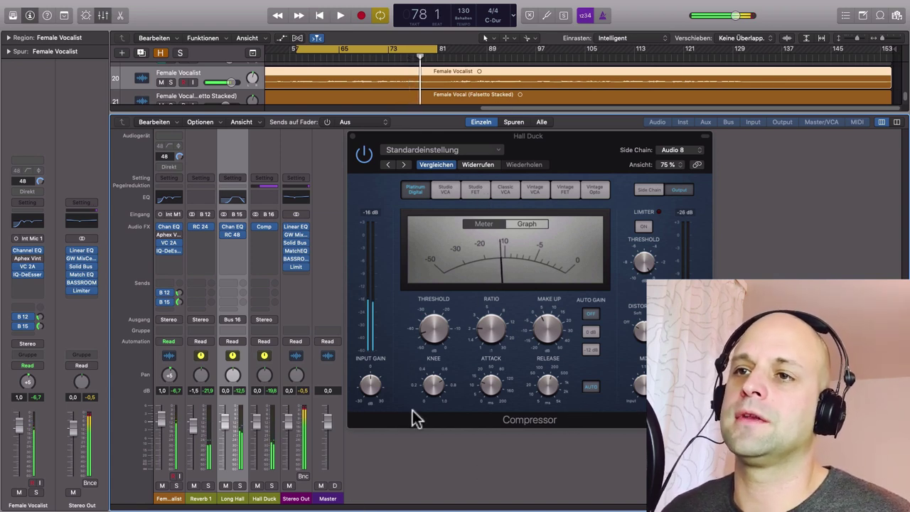